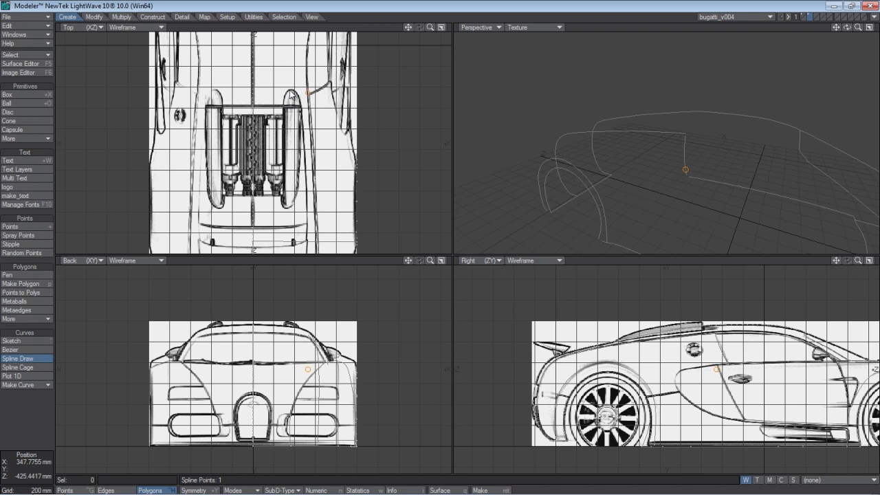
Draw a three-point spline from the side window's rear corner to the car's centreline, raising its points to the roof outline in the Back view
click(279, 92)
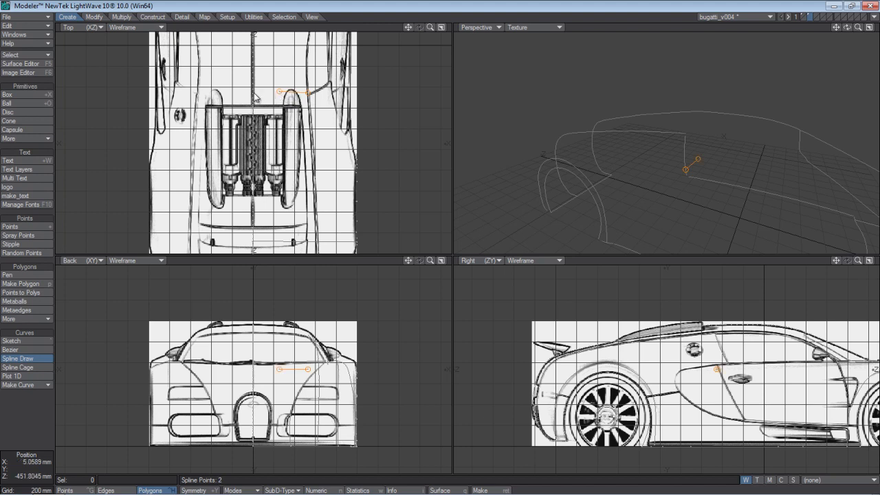
click(253, 92)
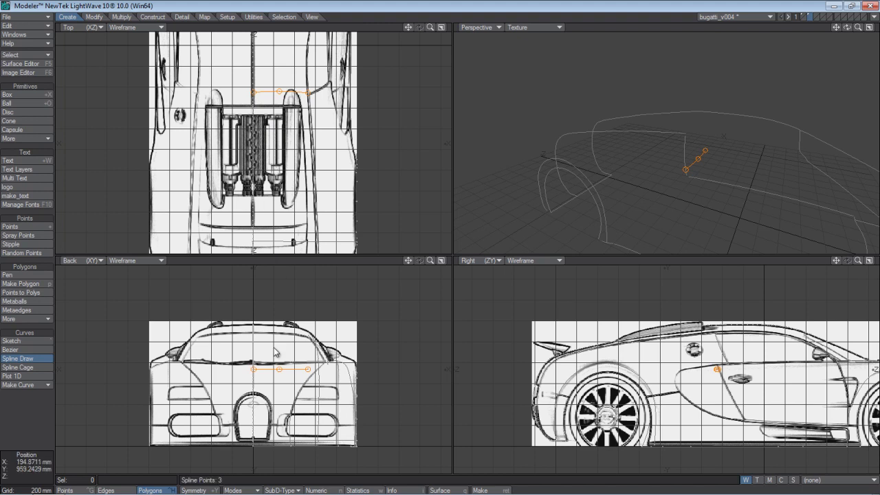
drag(255, 369, 253, 328)
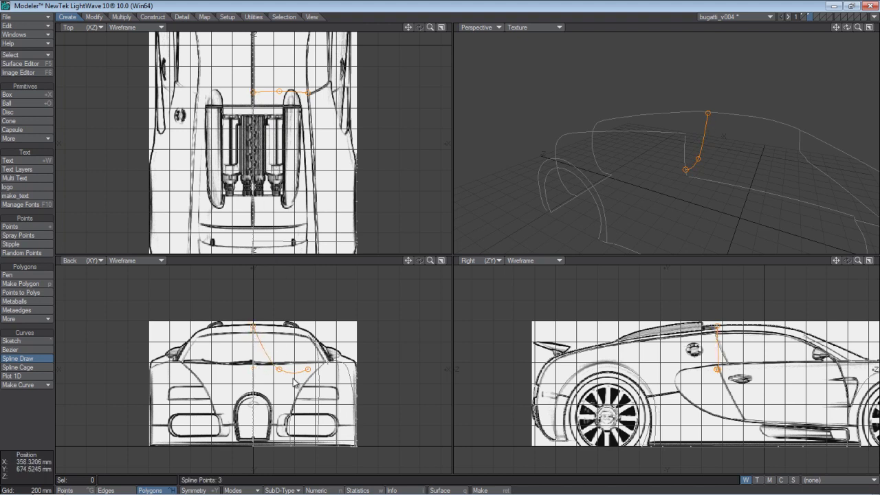
drag(278, 372, 281, 330)
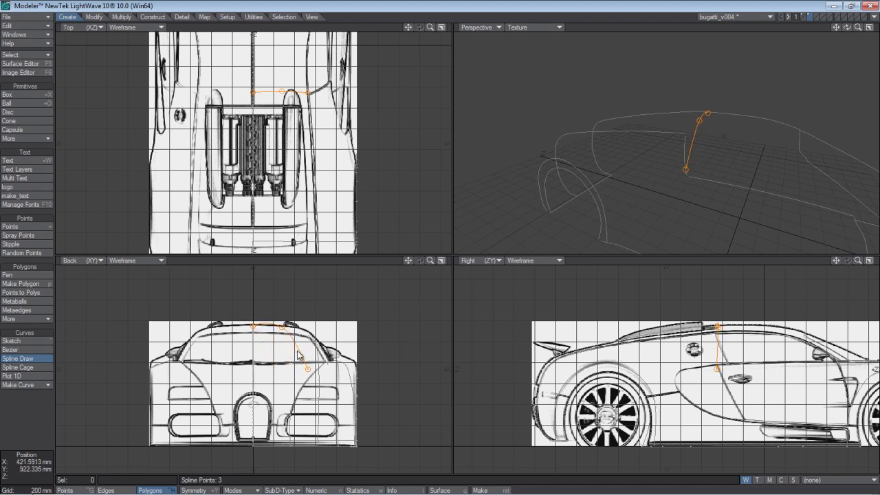
drag(309, 372, 311, 337)
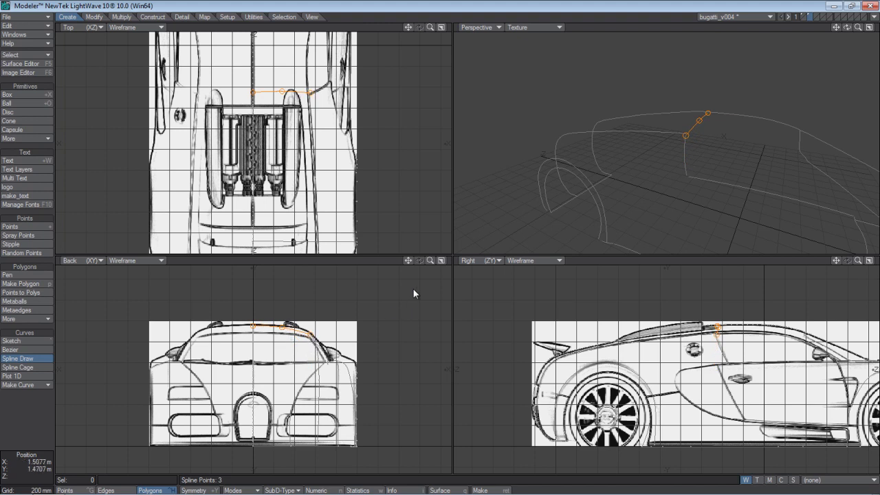
Fine-tune the roof spline's middle and outer points to follow the blueprint's roof curve, and finish the spline
drag(430, 260, 456, 246)
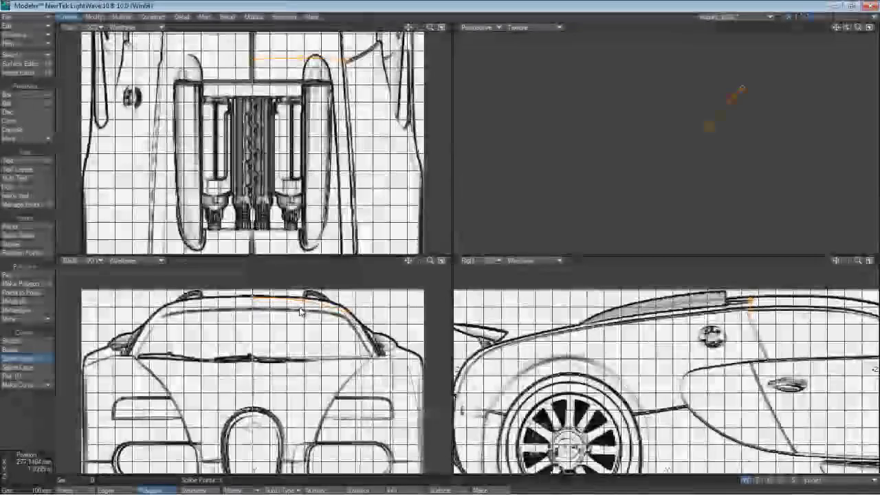
drag(299, 307, 297, 303)
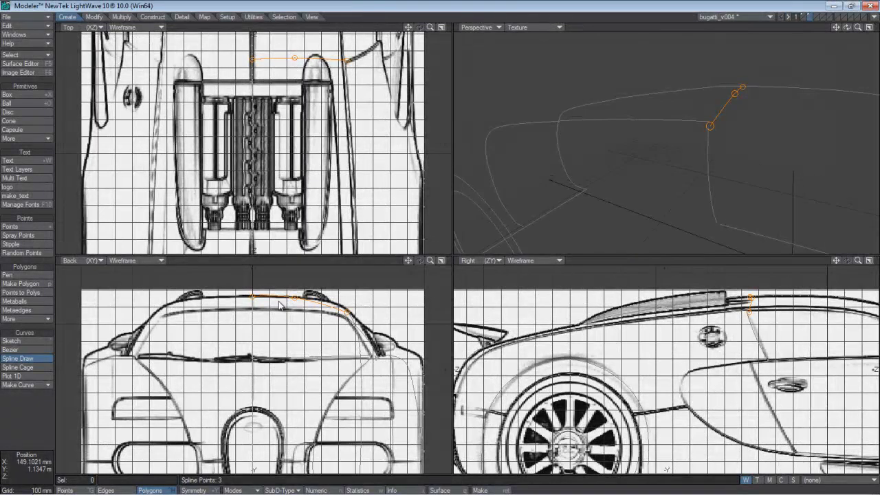
drag(347, 314, 342, 306)
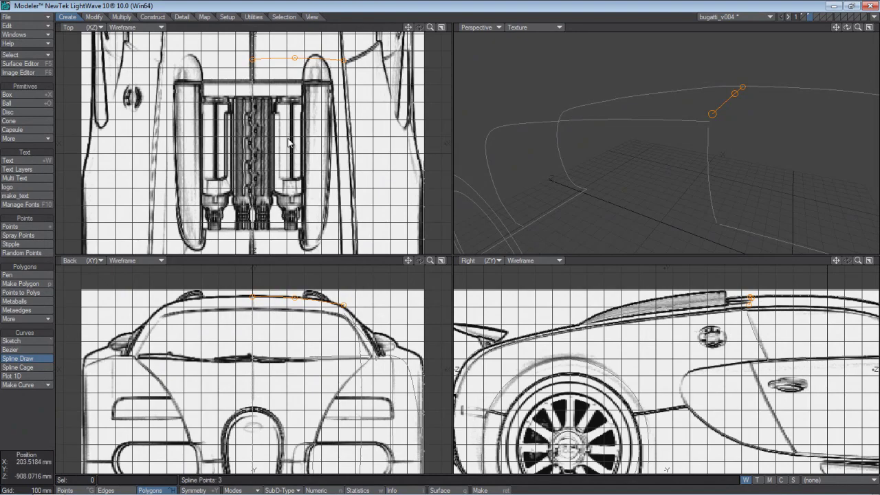
drag(296, 59, 297, 64)
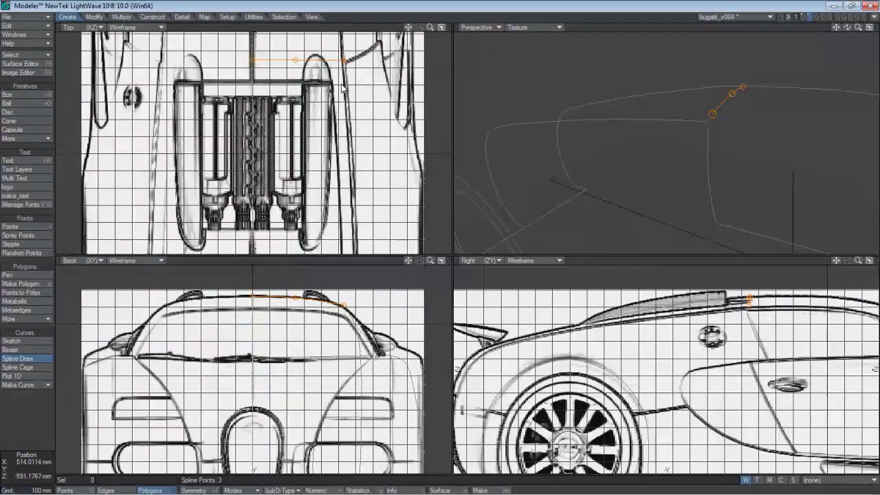
key(space)
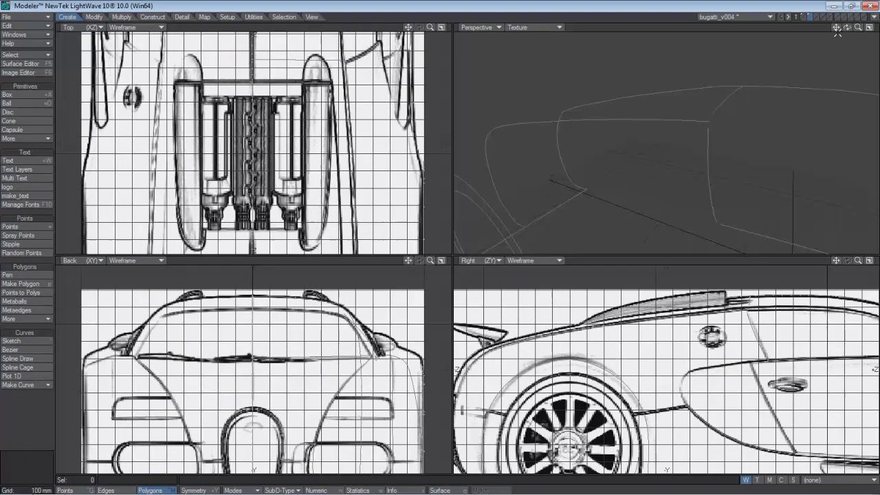
Examine the car's body splines from several angles in an enlarged perspective view, and reframe the blueprint views around the rear and side
drag(837, 29, 440, 247)
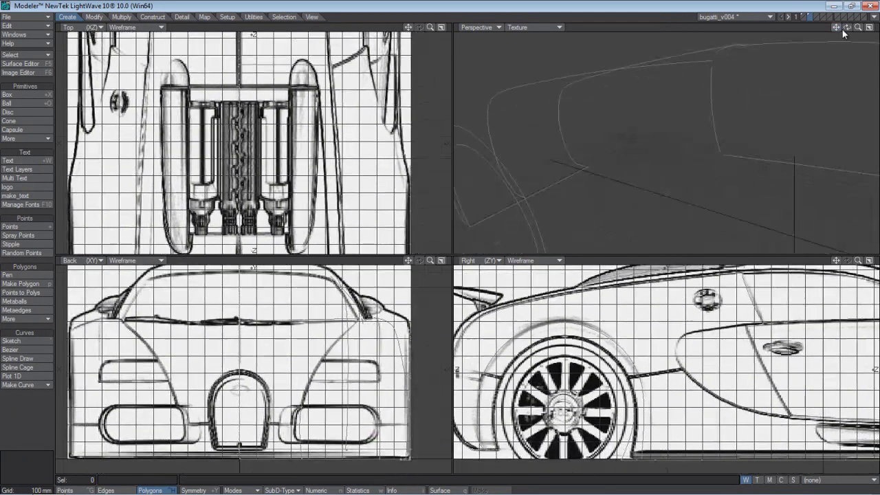
drag(858, 27, 447, 249)
click(869, 28)
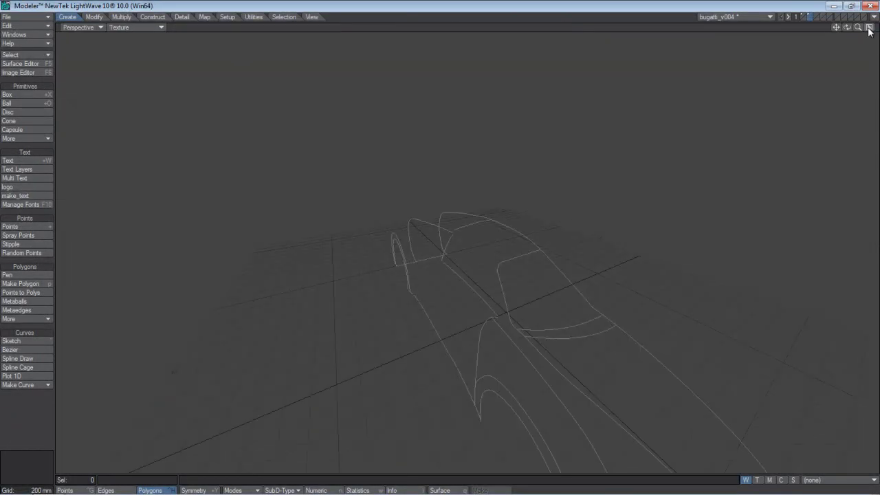
drag(848, 34, 448, 249)
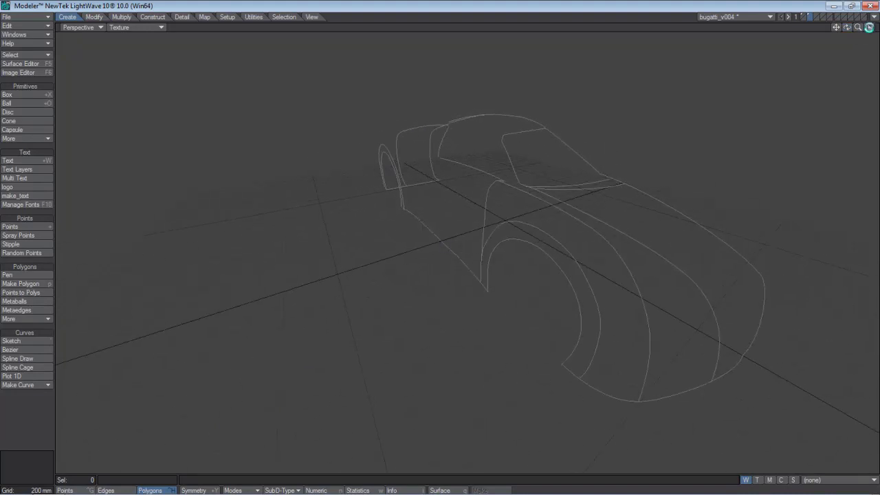
click(869, 28)
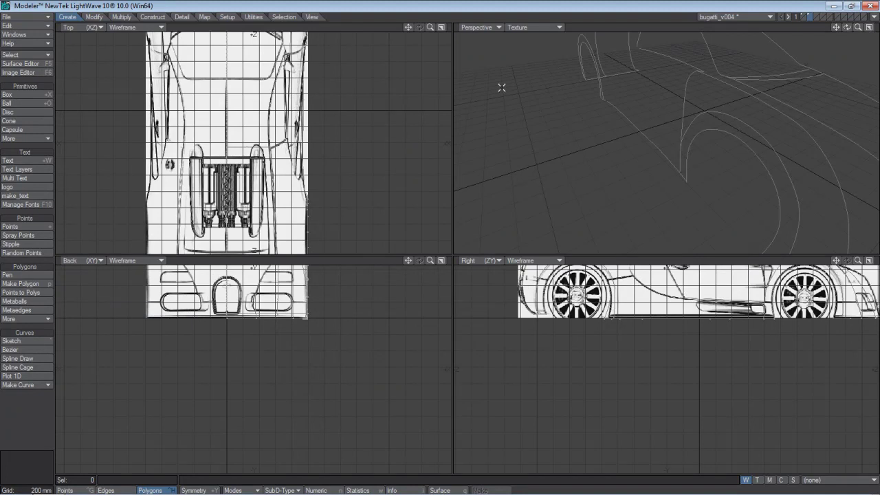
drag(430, 27, 448, 258)
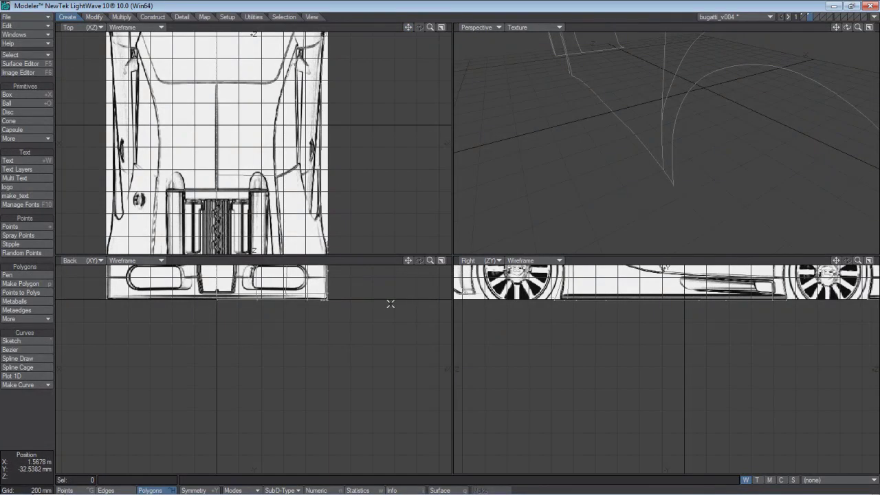
alt+drag(373, 343, 393, 435)
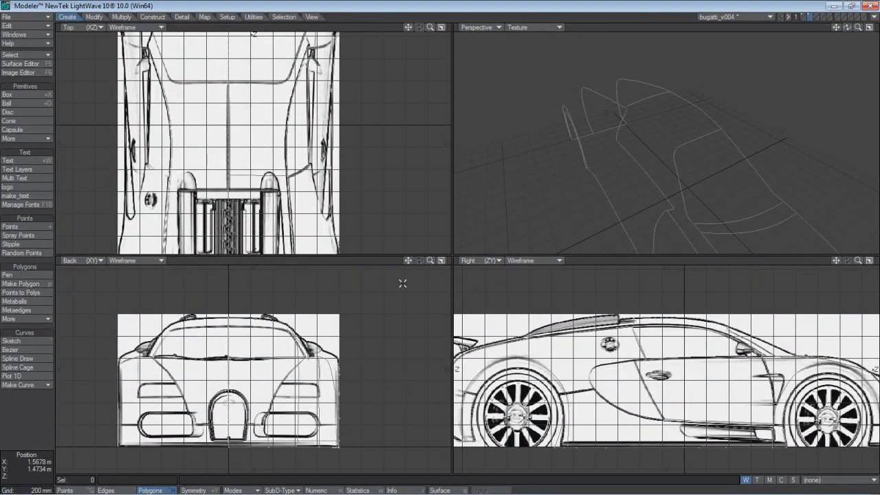
drag(409, 25, 447, 249)
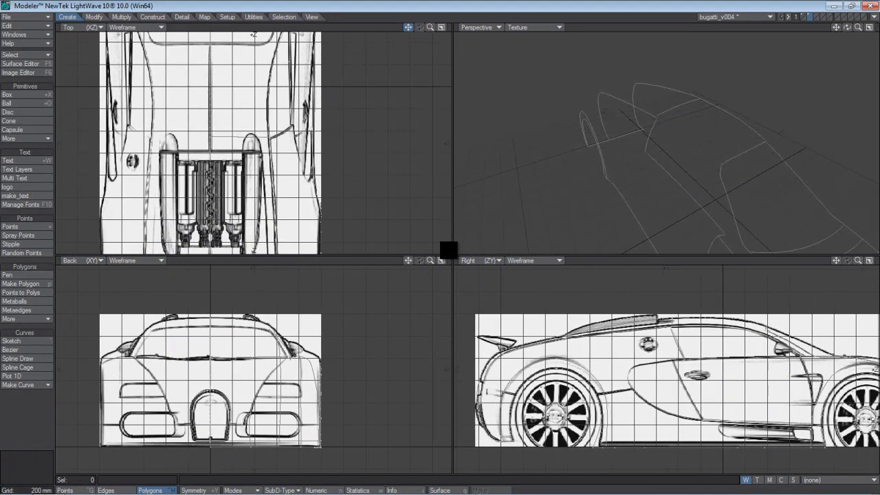
With Spline Draw, place a five-point spline in the Top view along the car's side, from the rear fender forward past the door
click(17, 359)
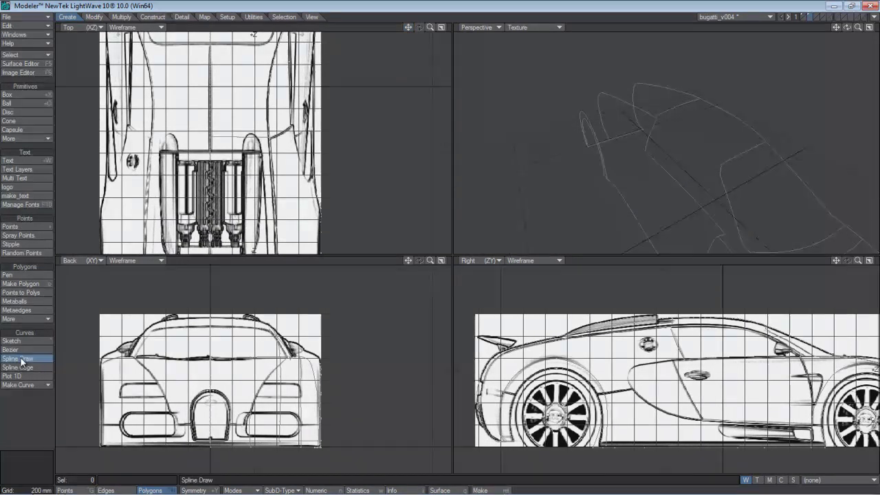
click(313, 179)
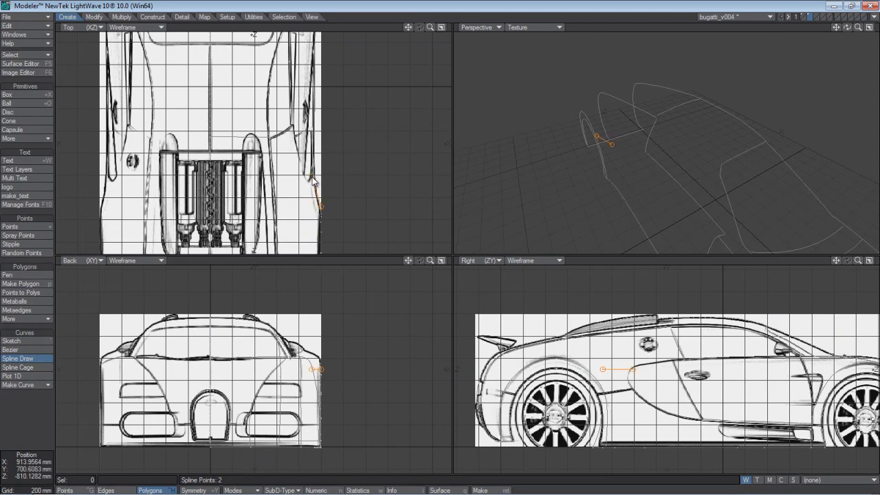
click(310, 141)
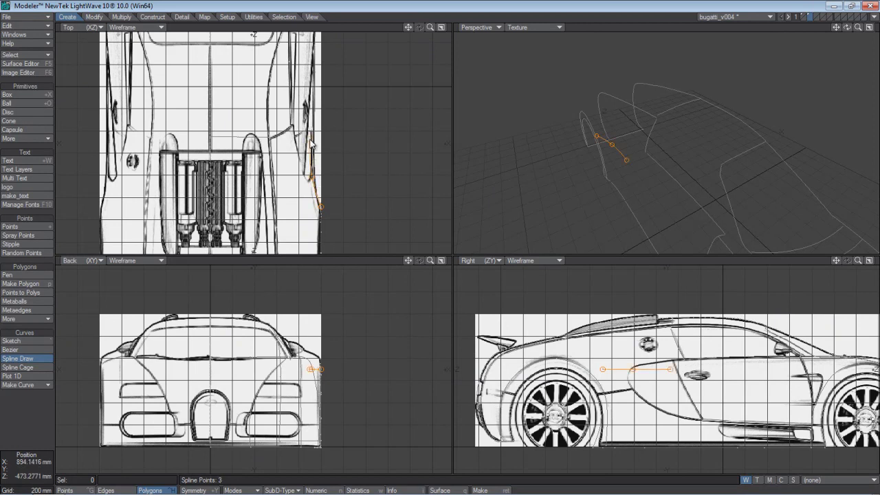
click(312, 97)
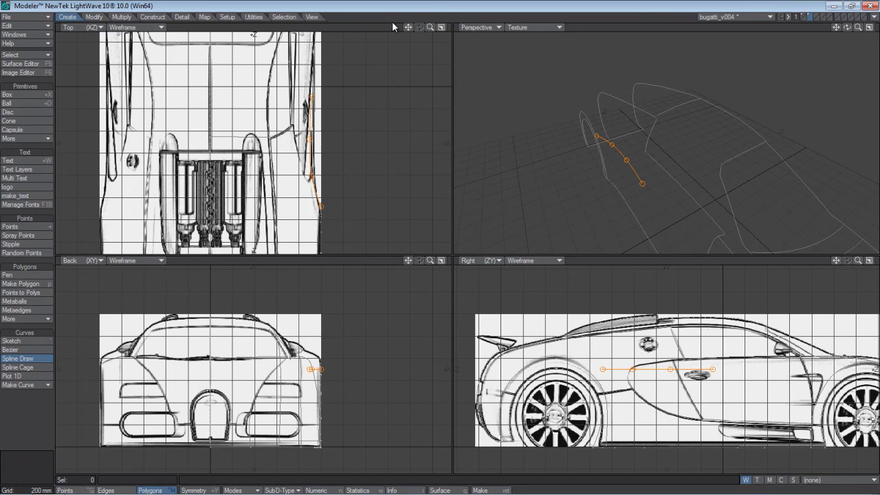
drag(406, 28, 406, 76)
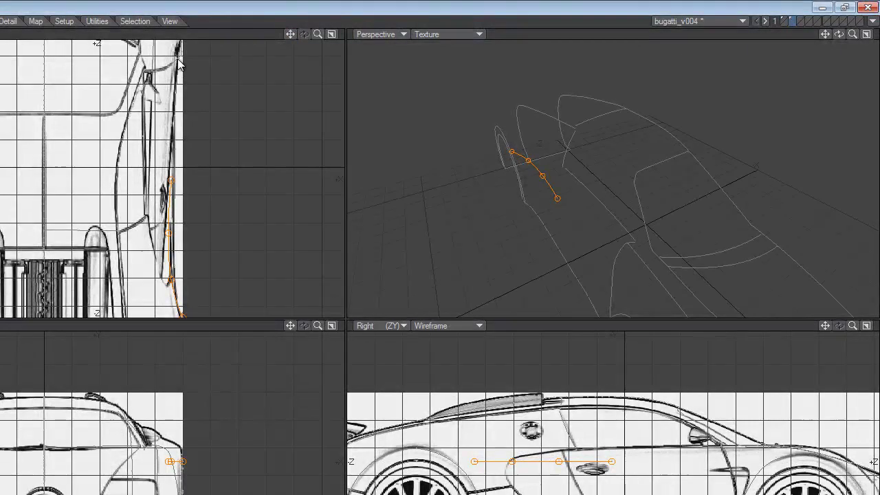
click(178, 62)
drag(839, 34, 783, 38)
drag(341, 313, 340, 310)
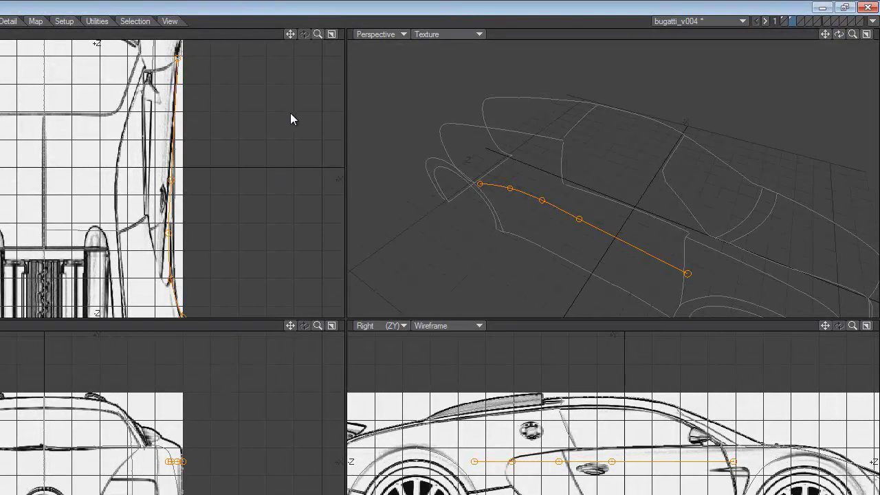
Move the four rearmost points of the side spline closer to the blueprint's body outline in the Top view
drag(290, 34, 264, 91)
drag(186, 269, 183, 278)
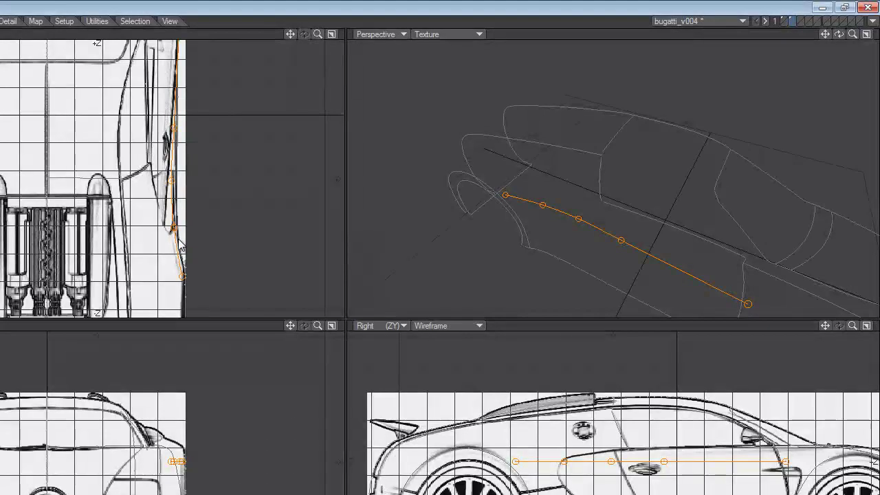
drag(175, 229, 173, 232)
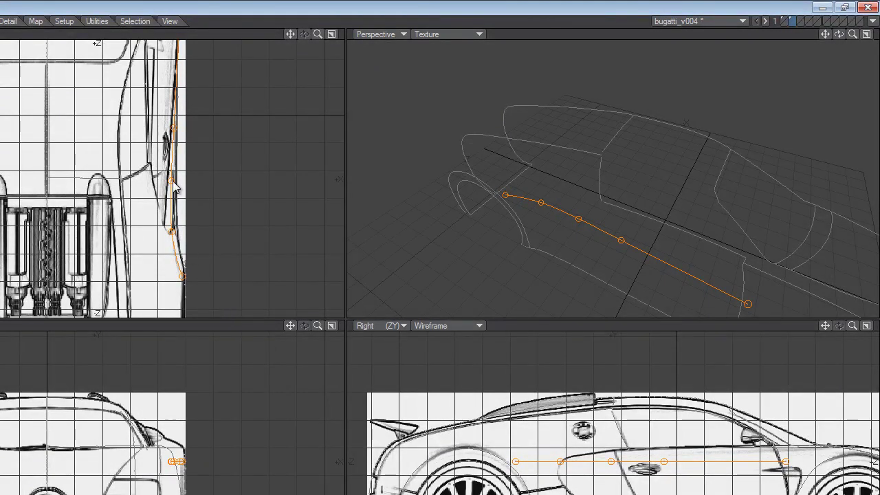
drag(175, 189, 171, 175)
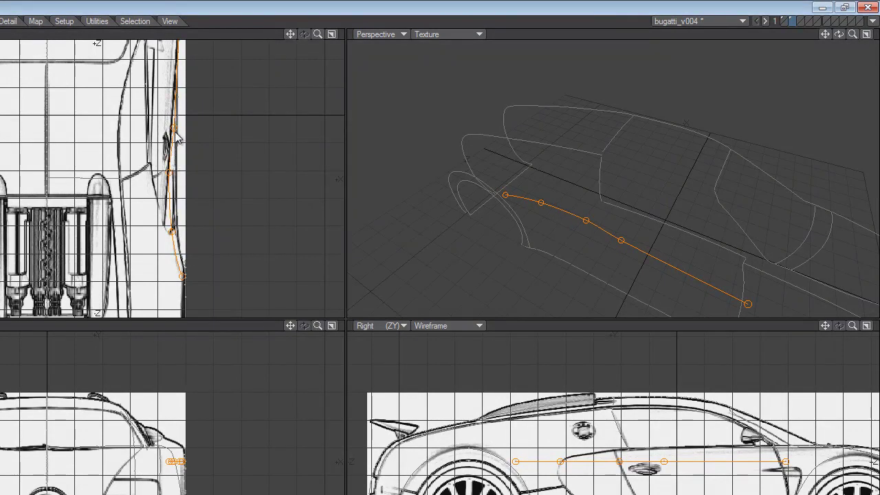
drag(176, 136, 176, 138)
drag(839, 35, 340, 313)
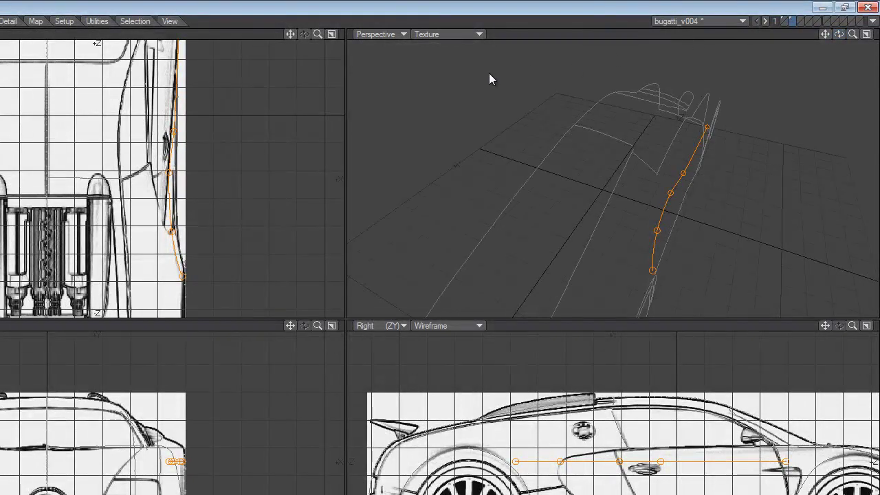
Refine the two side spline points near the door handle in a closer Top view so the curve follows the door contour
drag(290, 34, 266, 71)
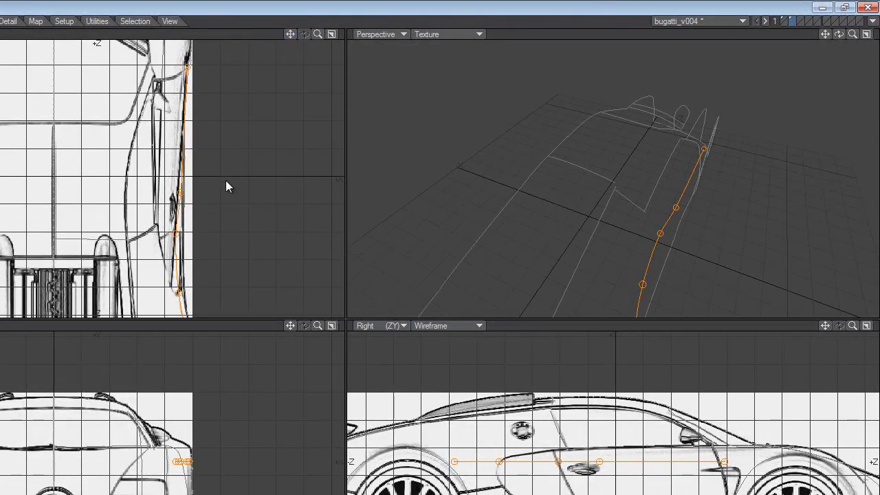
drag(317, 37, 329, 301)
drag(293, 34, 268, 48)
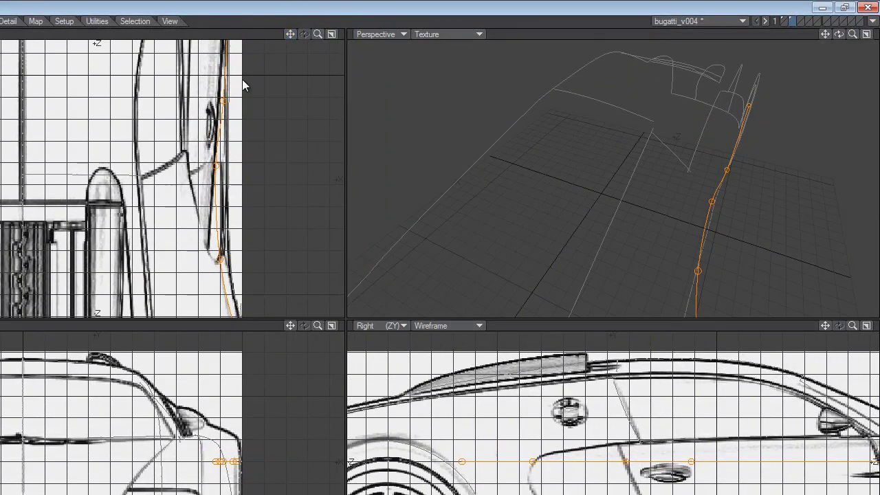
drag(224, 101, 220, 99)
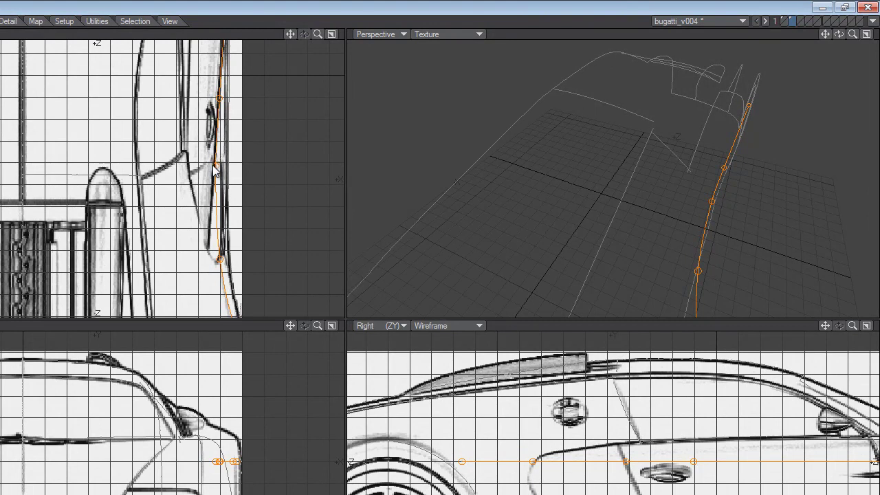
drag(216, 175, 214, 159)
drag(290, 35, 301, 279)
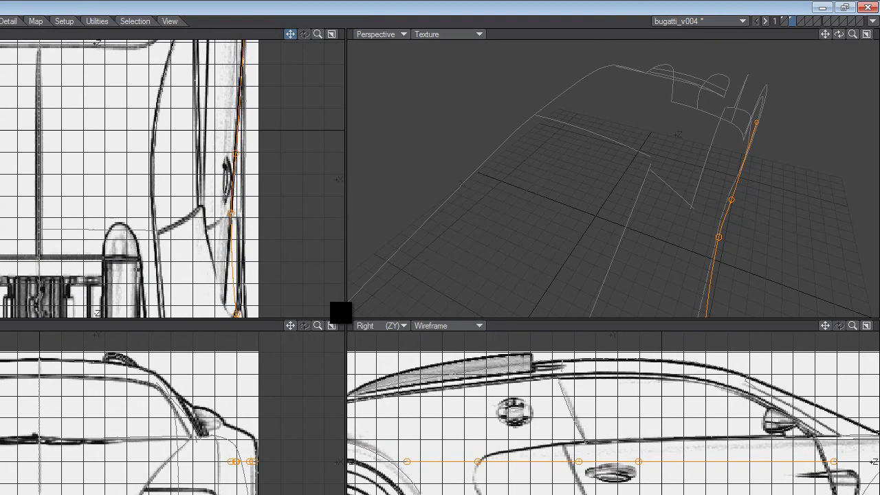
mouse_move(231, 214)
mouse_down()
mouse_move(232, 254)
mouse_move(231, 208)
mouse_up()
Nudge the side spline's middle point slightly outward to smooth the curve, finish the spline, and check its shape in perspective
drag(292, 35, 341, 313)
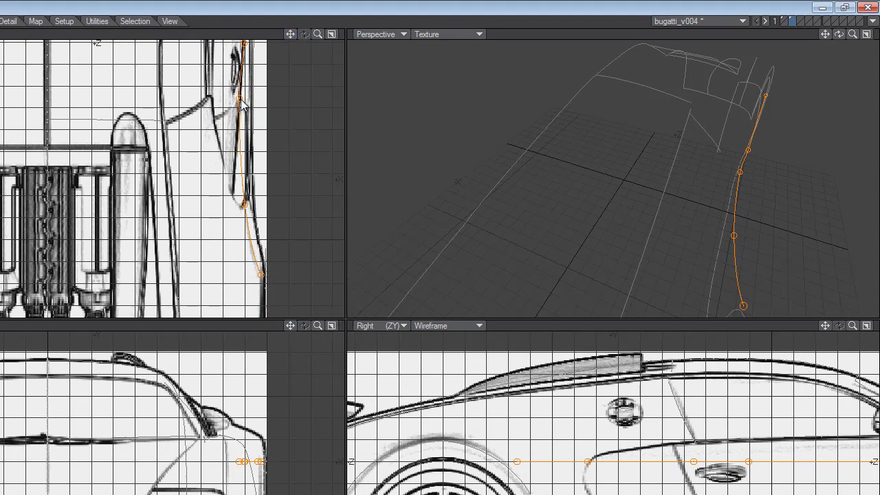
drag(241, 102, 244, 103)
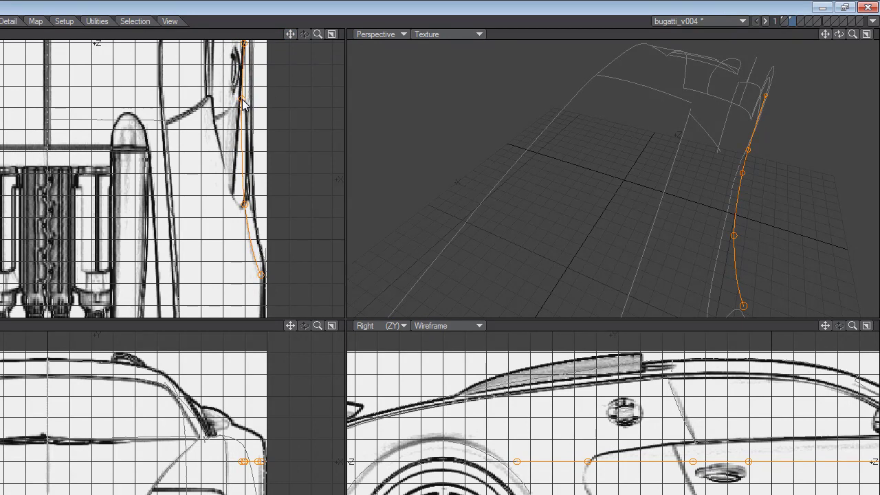
key(space)
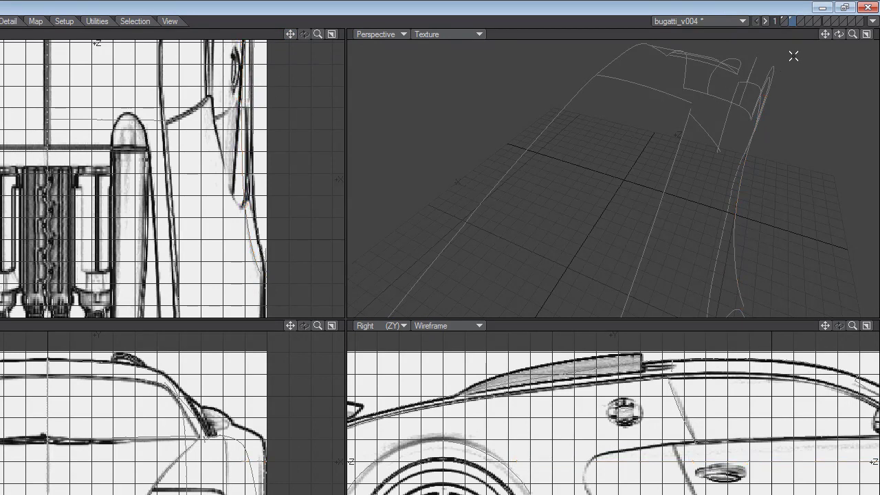
drag(838, 35, 340, 310)
drag(838, 34, 341, 312)
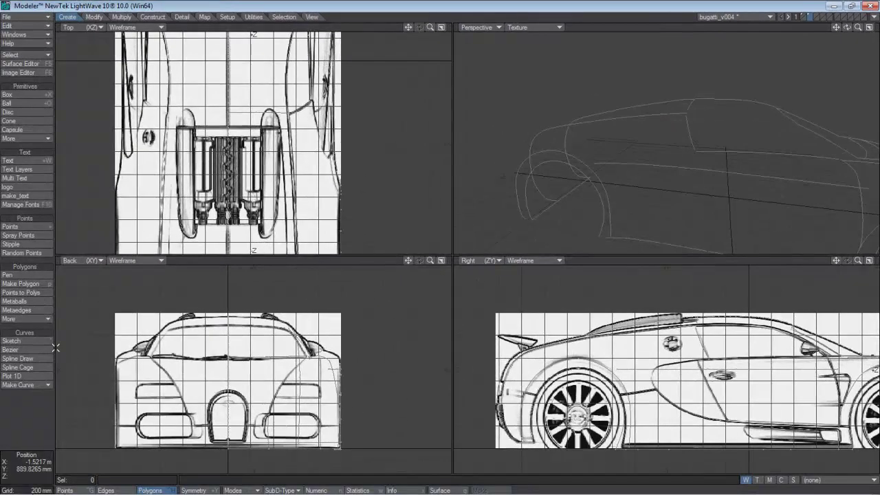
With Spline Draw, place the first two points of a door-edge spline below the side window's rear corner and align them to the body in all views
click(42, 358)
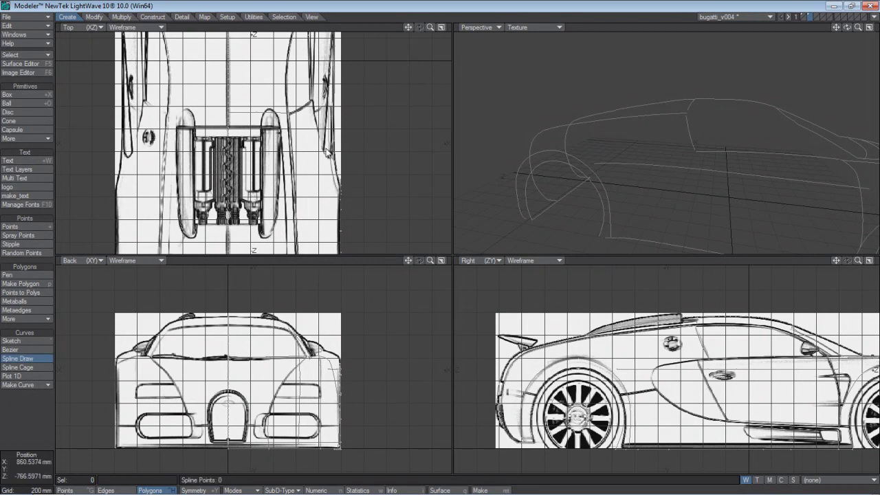
click(312, 101)
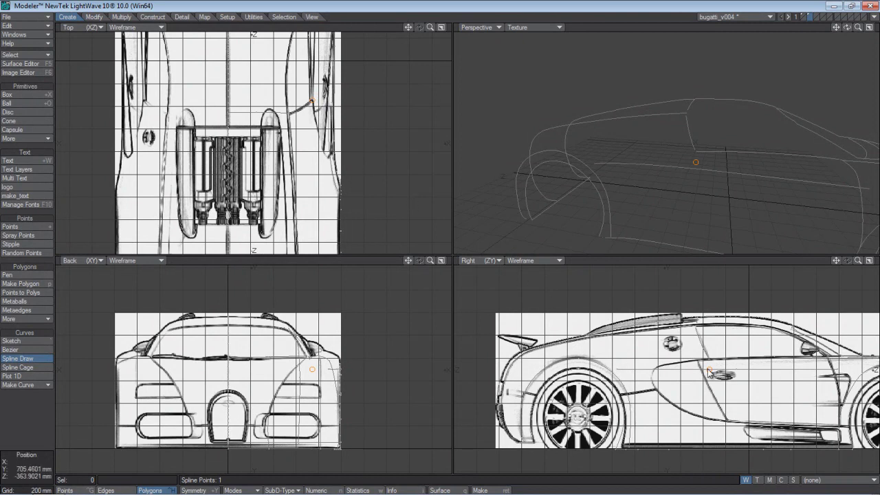
drag(710, 372, 710, 363)
click(724, 389)
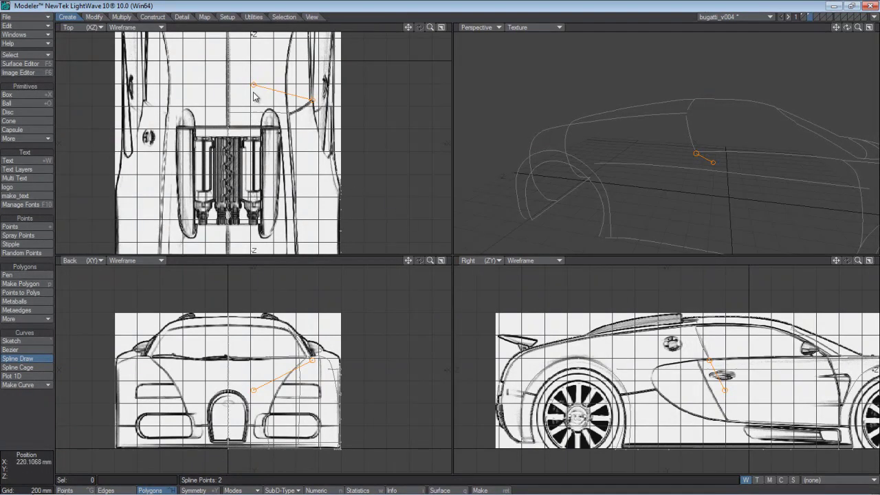
drag(254, 85, 326, 102)
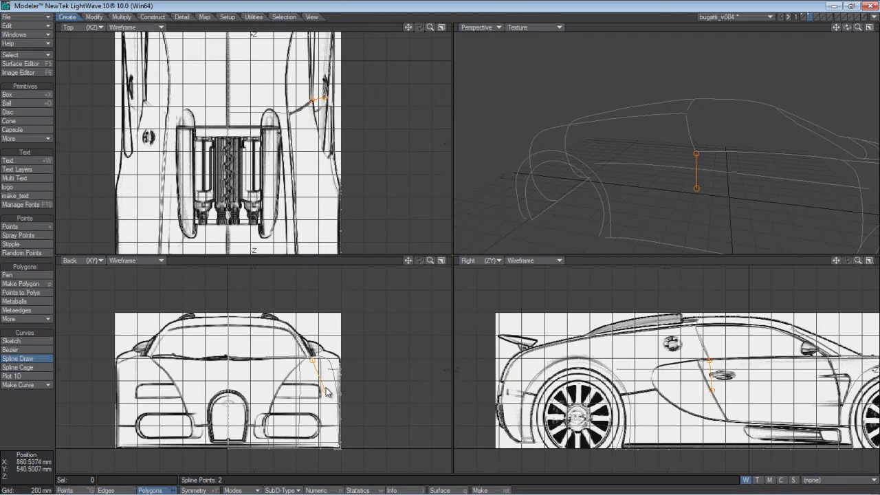
drag(326, 392, 326, 372)
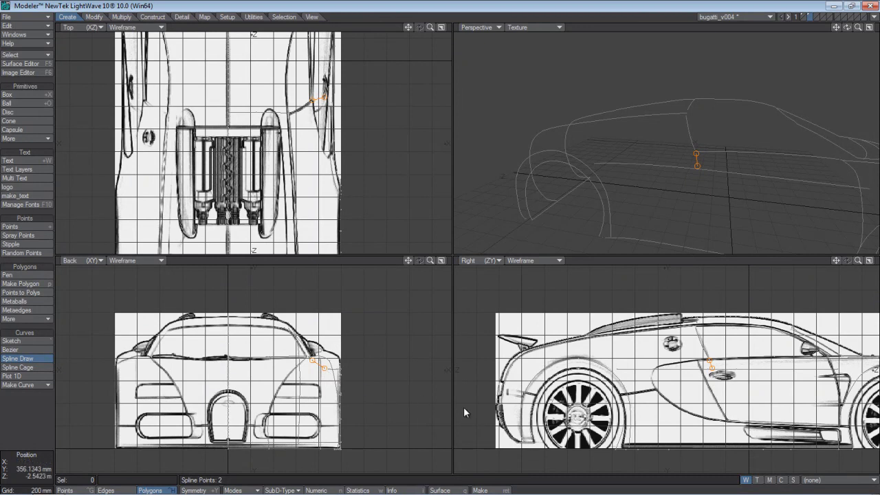
Add three more spline points in the Right view, running diagonally down the door's rear edge to the sill
click(720, 393)
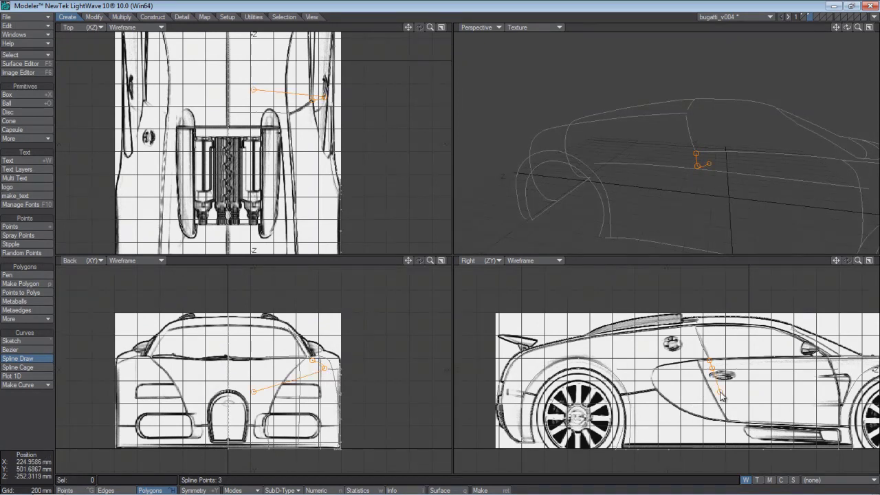
click(731, 421)
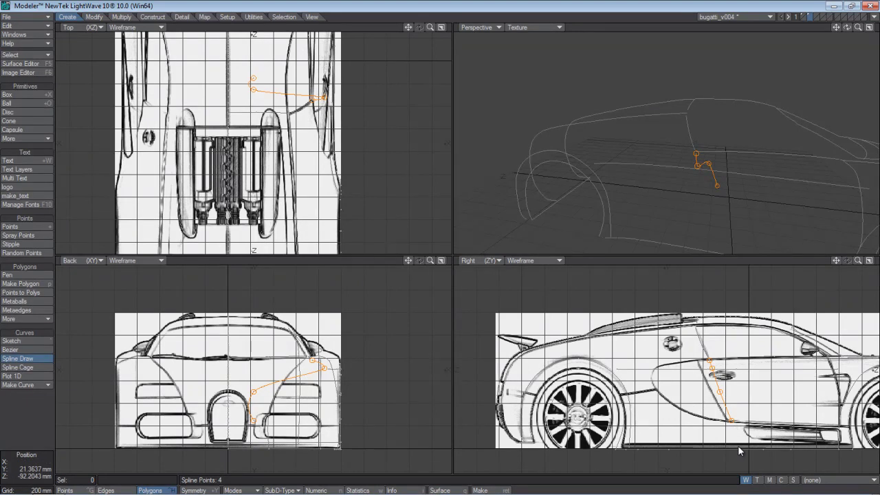
click(742, 449)
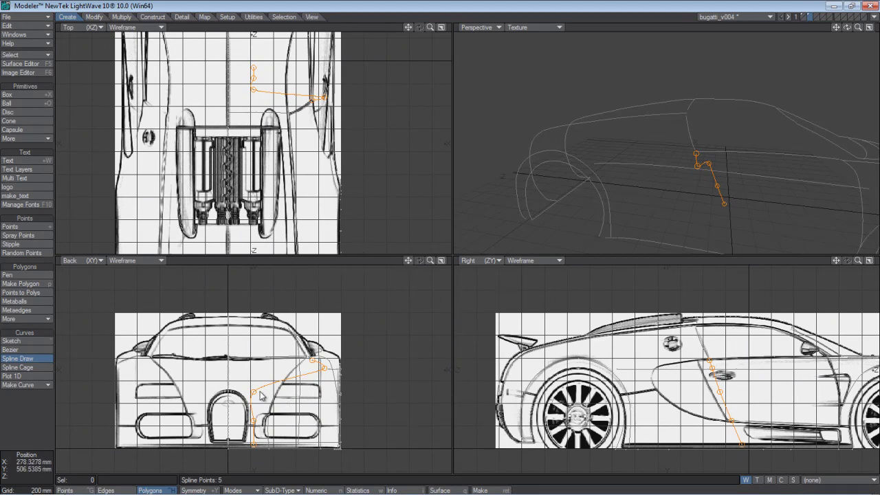
Move the three lower spline points outward to the car's side in the Back view, then refine them so the curve follows the door edge
drag(255, 392, 328, 392)
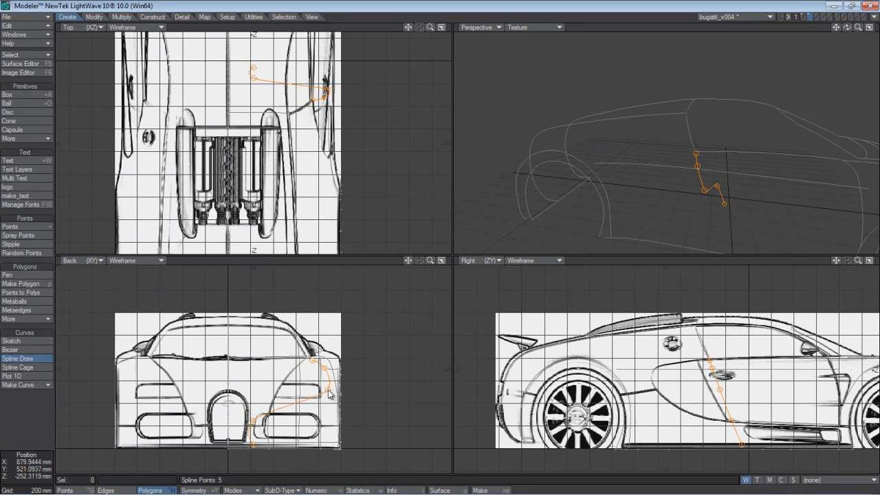
drag(255, 421, 324, 416)
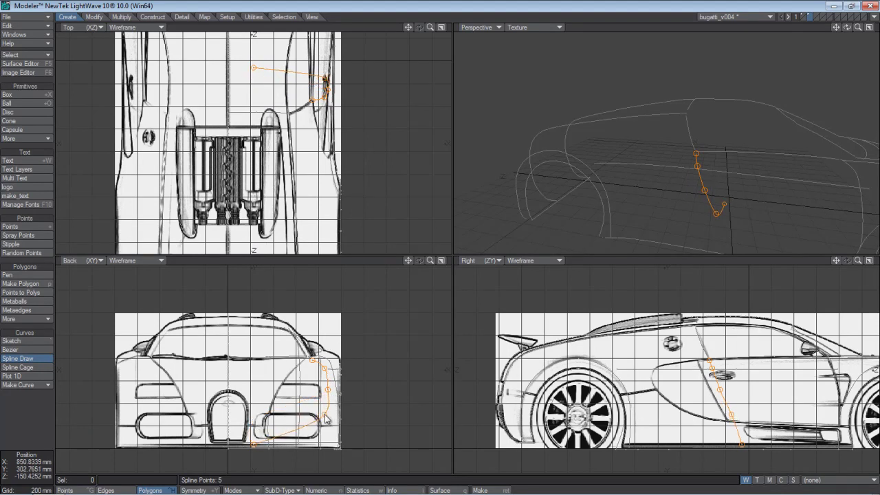
drag(254, 446, 327, 449)
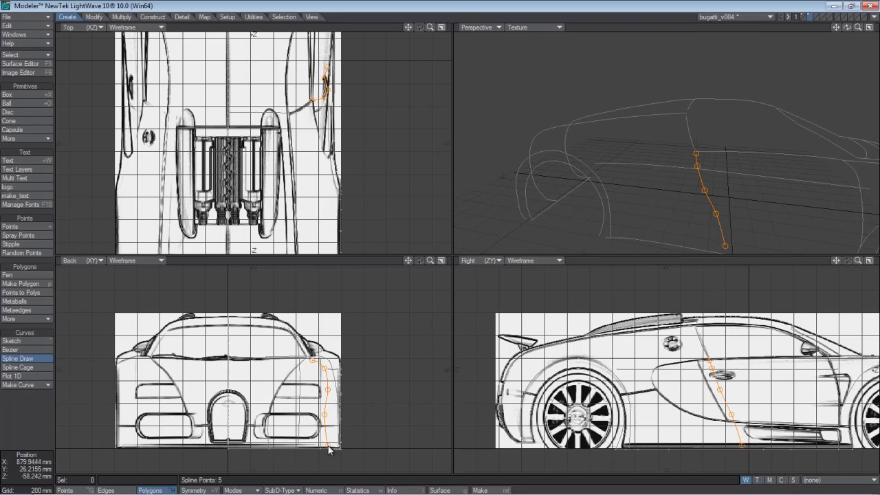
drag(324, 415, 330, 414)
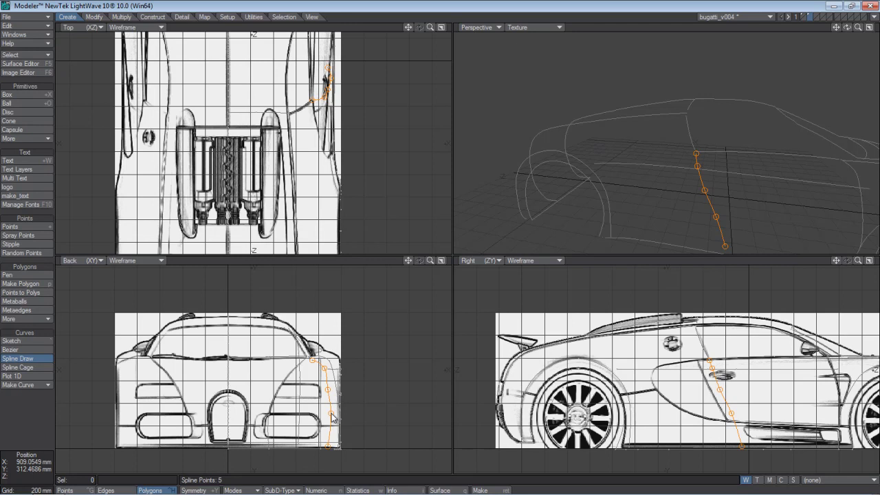
drag(330, 391, 332, 392)
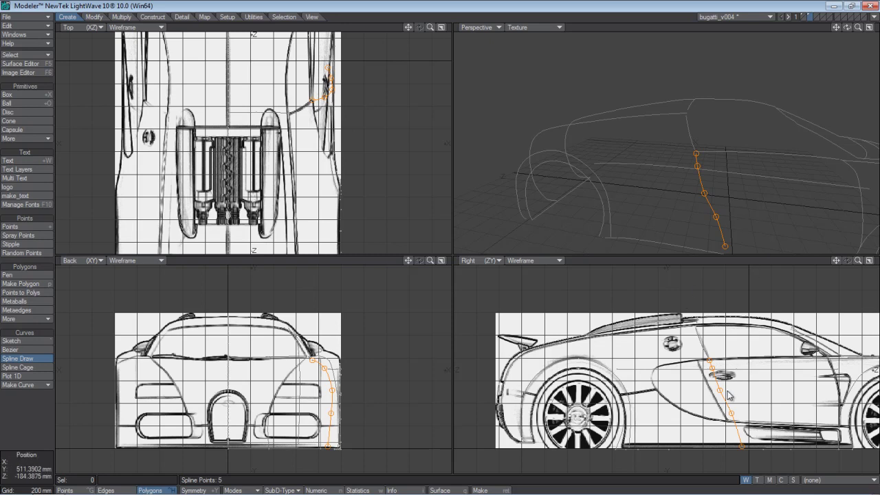
drag(720, 390, 730, 414)
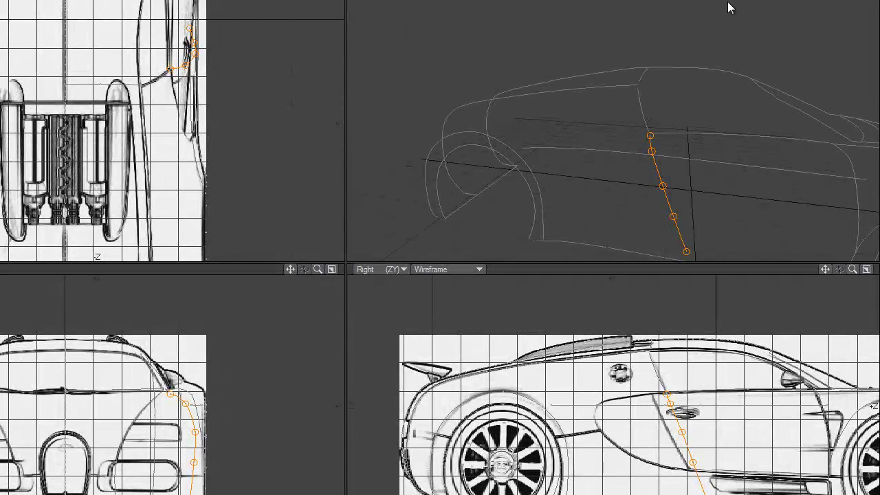
Check the door-edge spline in perspective, shift its lowest two points slightly outward in the Back view, lower the middle point slightly, and finish the spline
drag(838, 34, 340, 312)
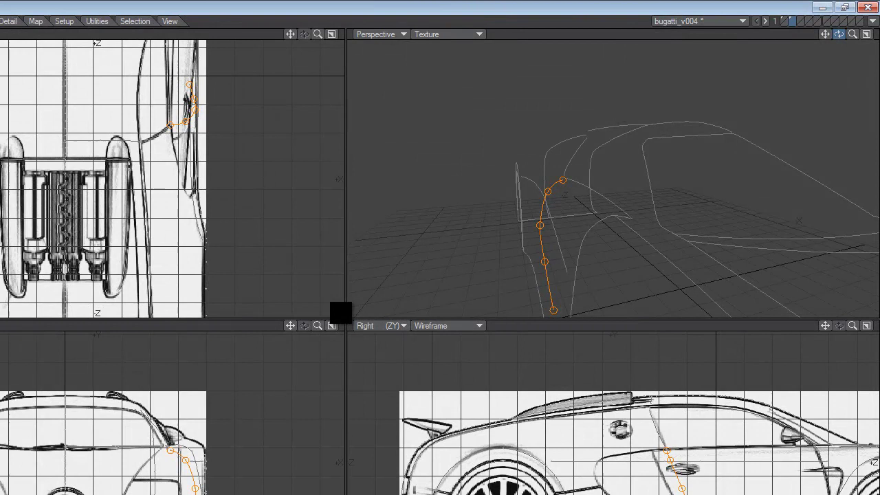
drag(340, 312, 340, 312)
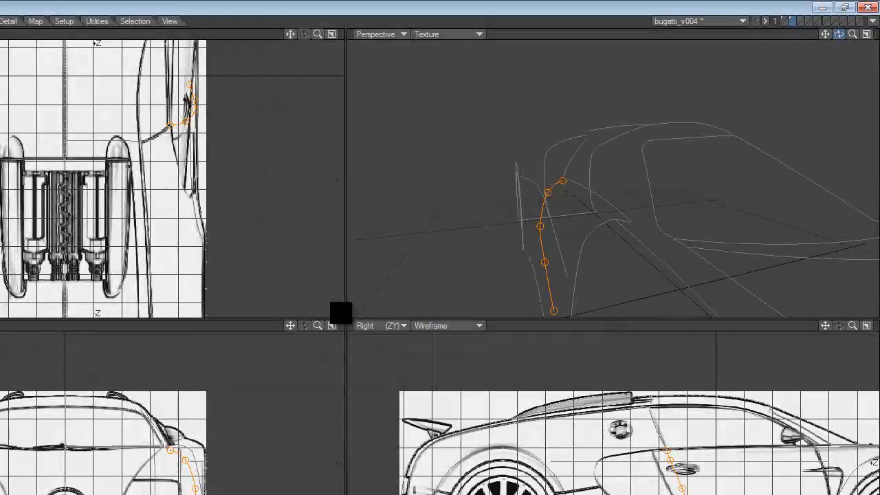
drag(340, 313, 341, 312)
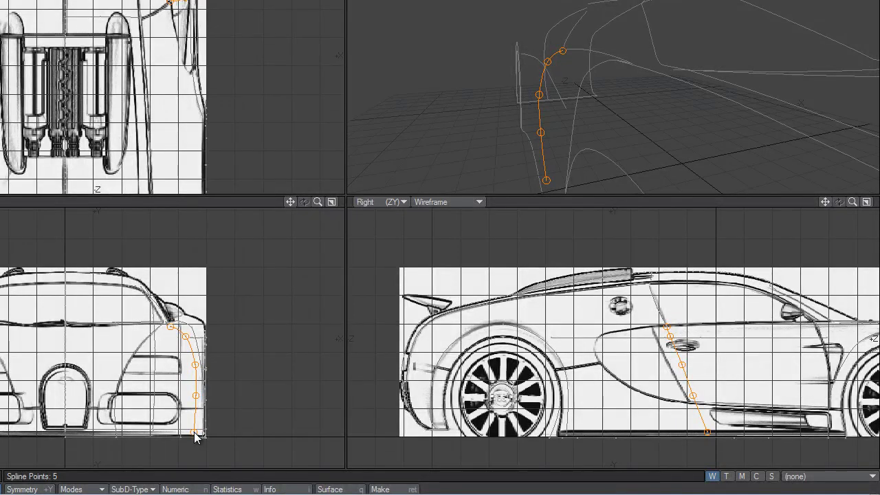
drag(195, 431, 202, 433)
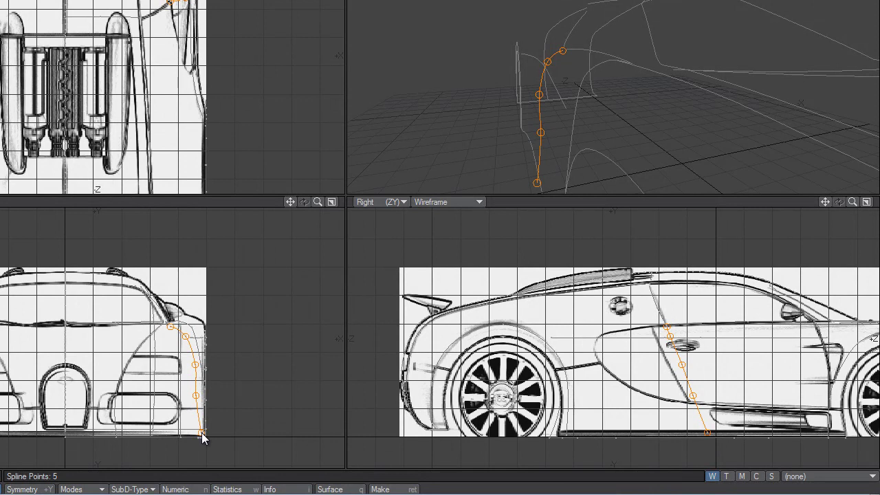
drag(197, 397, 200, 397)
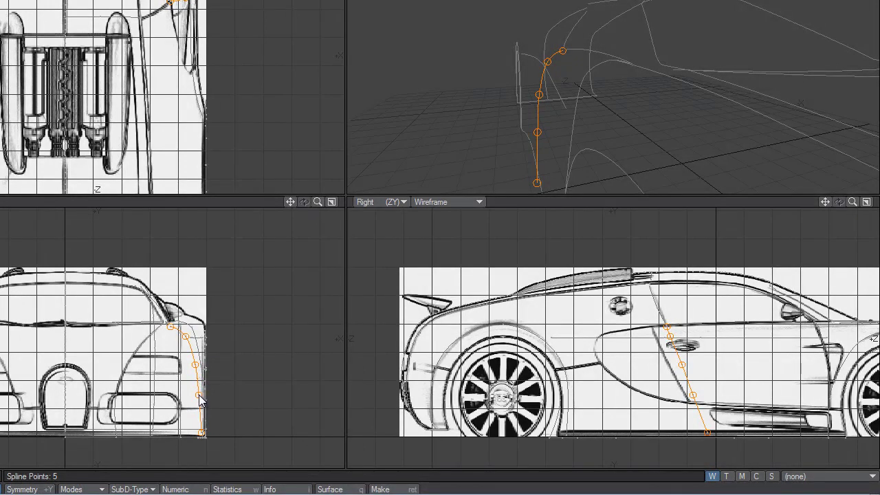
drag(195, 364, 195, 367)
key(space)
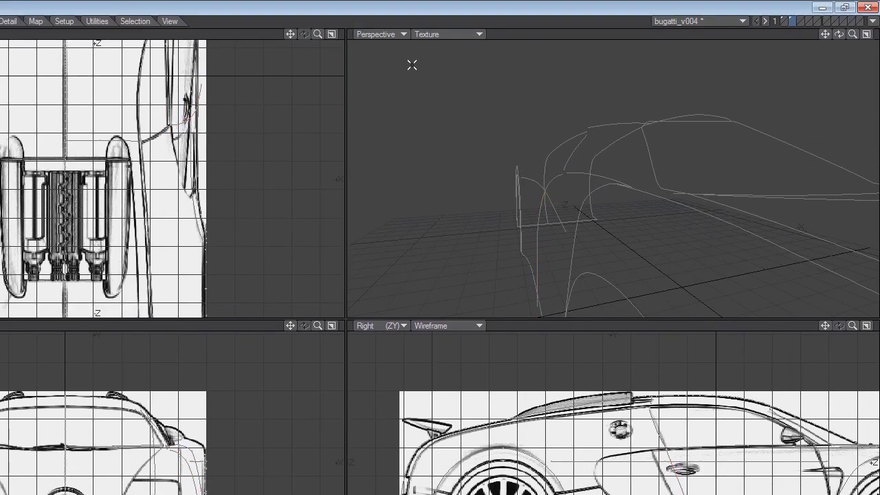
Start a three-point spline with Spline Draw in the perspective view, running down from the upper body line toward the front of the rear wheel arch
drag(837, 34, 715, 44)
drag(337, 312, 342, 314)
drag(838, 34, 797, 56)
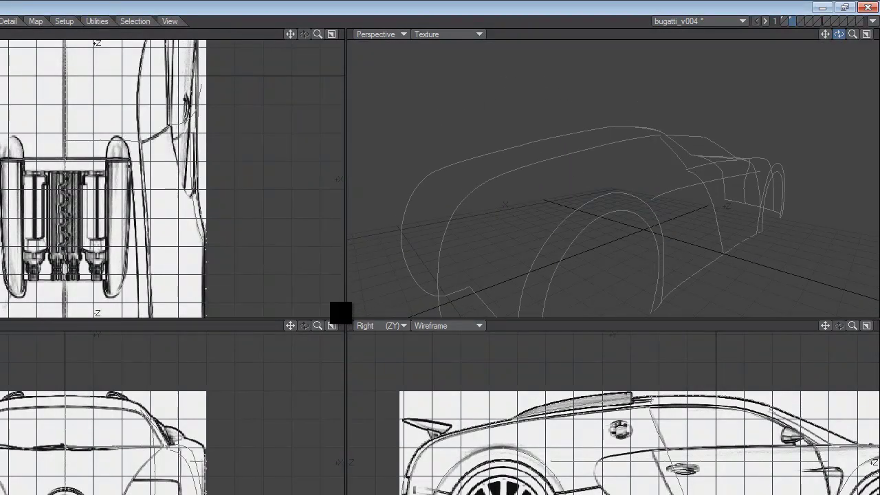
drag(839, 33, 778, 38)
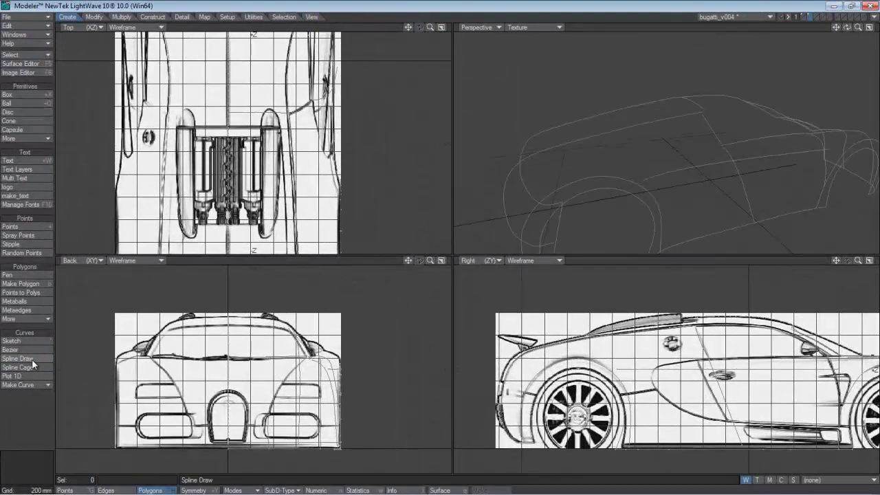
click(32, 359)
click(635, 154)
click(641, 178)
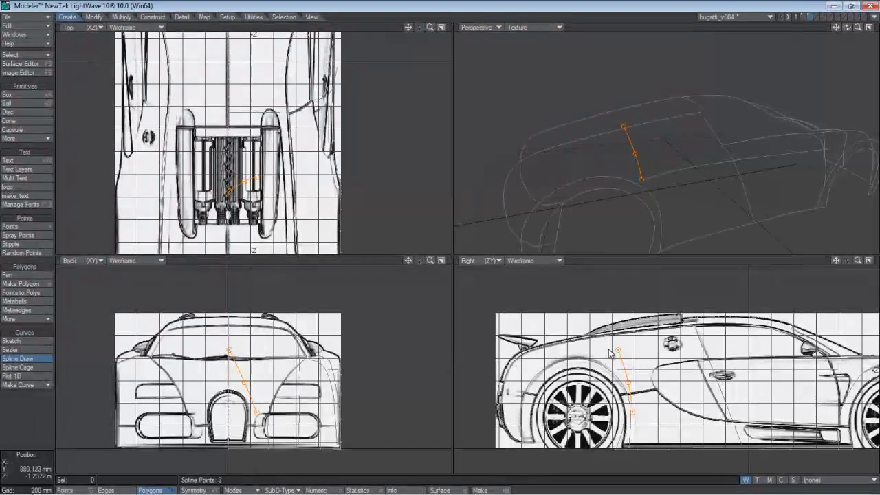
Raise the new spline's upper two points in the Right view, then move its lower two points outward to the body contour in the Back view
drag(617, 350, 617, 334)
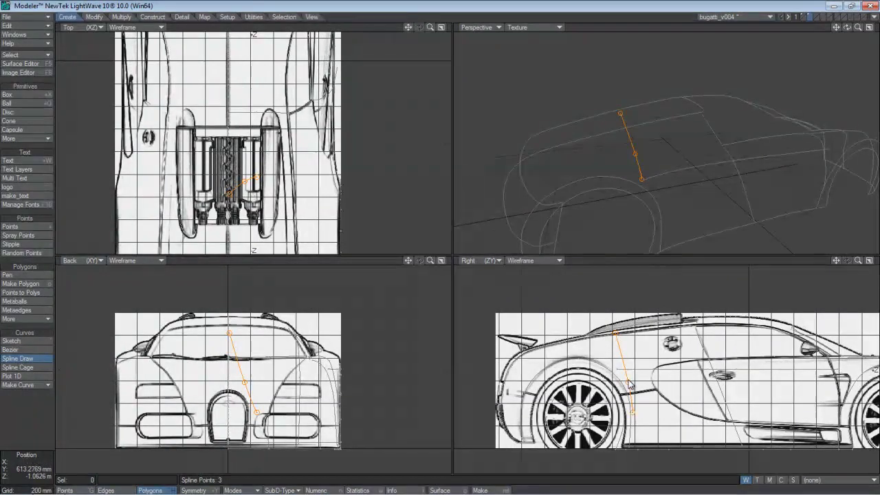
drag(627, 383, 625, 367)
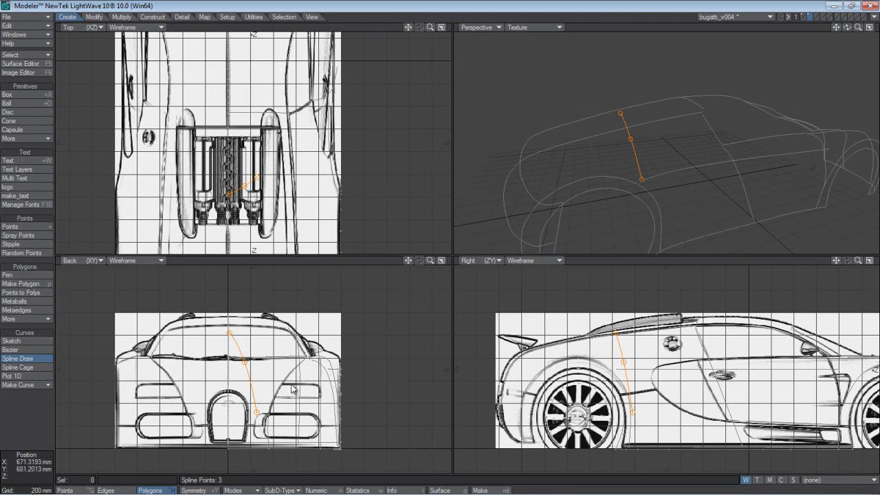
drag(257, 414, 339, 389)
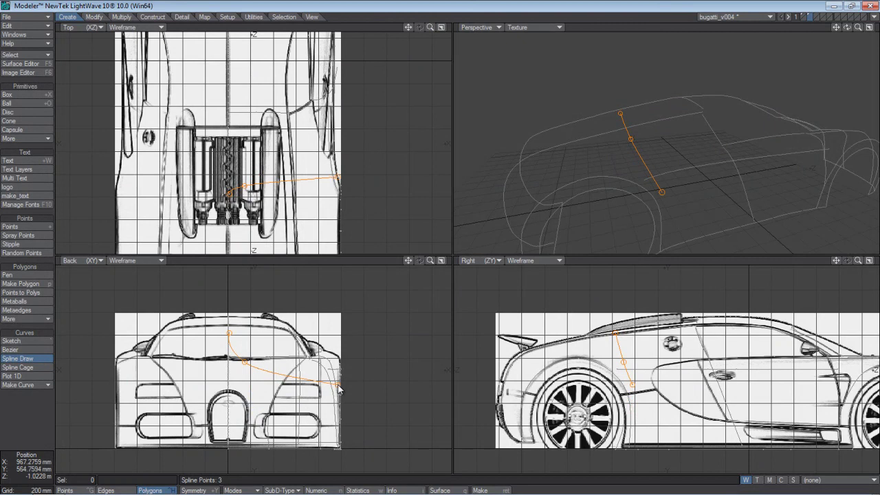
drag(245, 361, 309, 351)
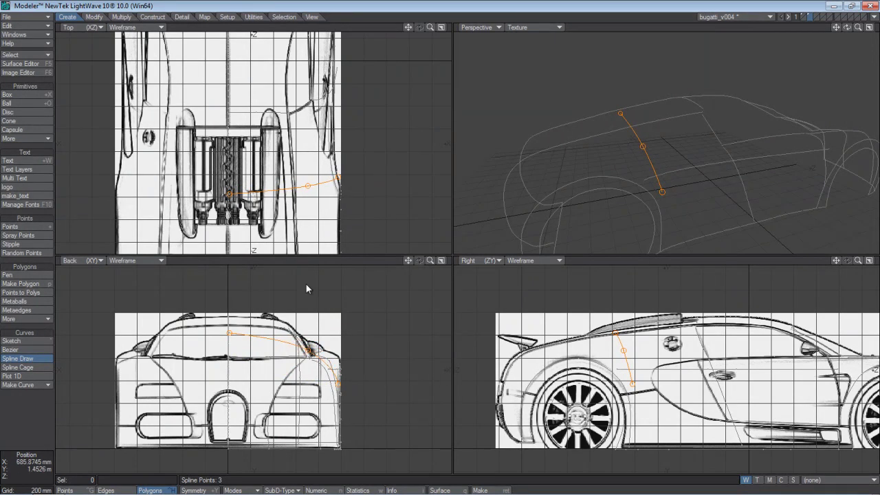
Line up the three spline points straight across the rear fender in the Top view, with the upper point moved out to the body line
drag(310, 190, 313, 180)
drag(234, 189, 292, 176)
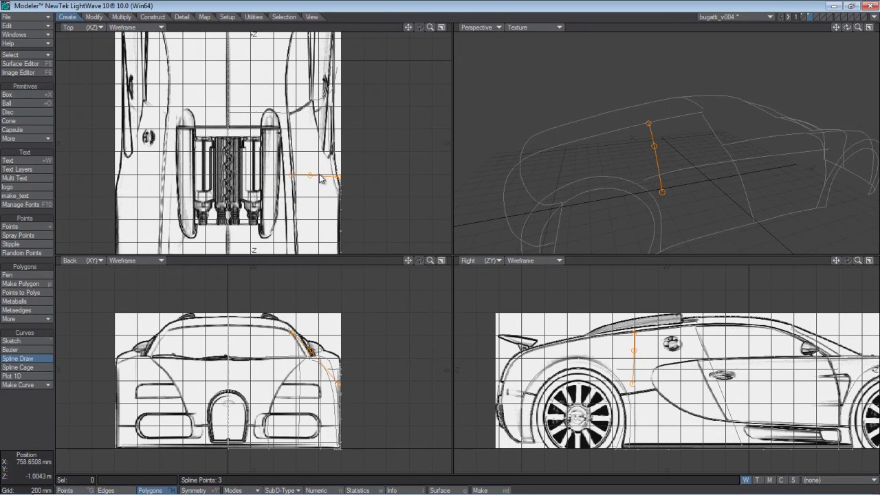
drag(337, 177, 338, 180)
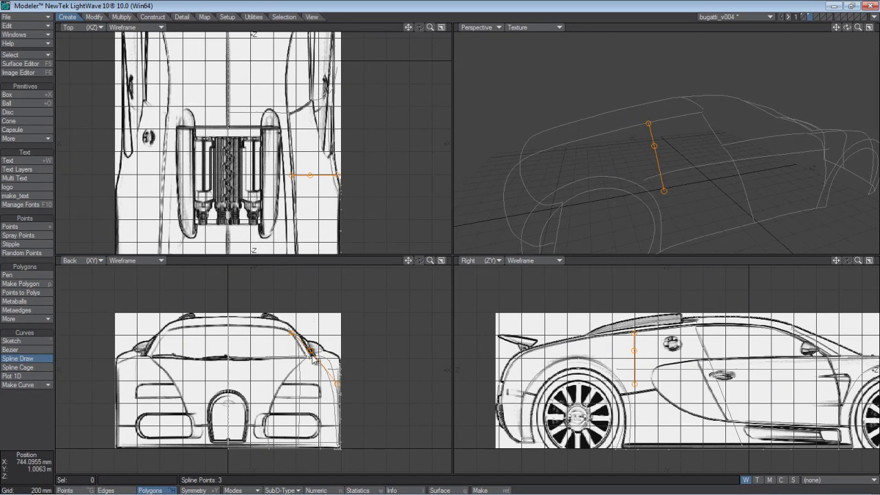
Bulge the spline's middle point outward, align all three points vertically ahead of the rear wheel in the Right view, and finish the spline
drag(310, 351, 316, 356)
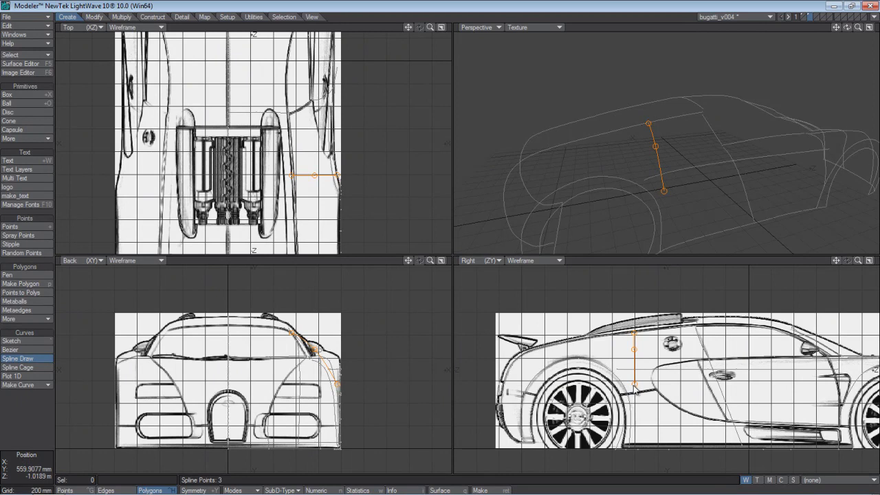
drag(637, 390, 629, 399)
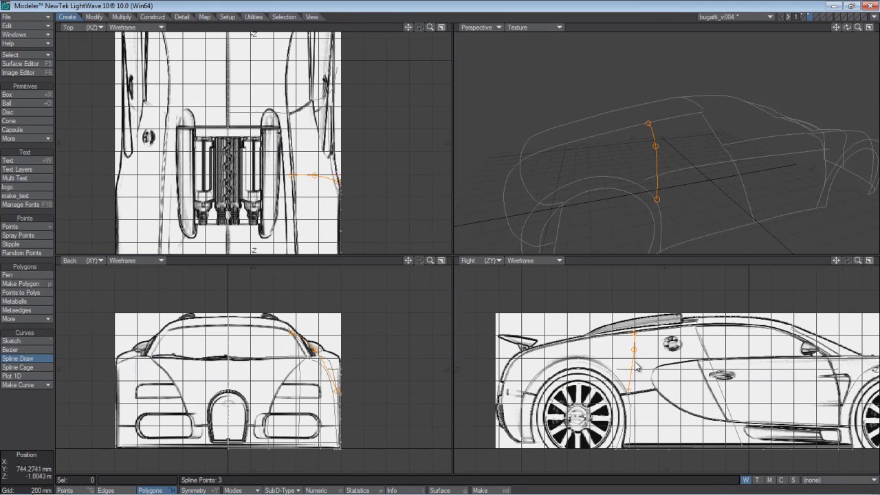
drag(633, 349, 627, 334)
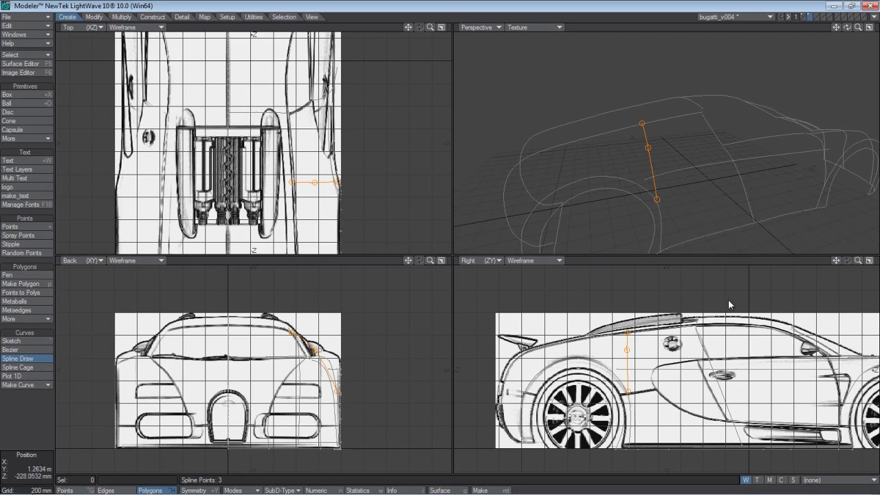
key(space)
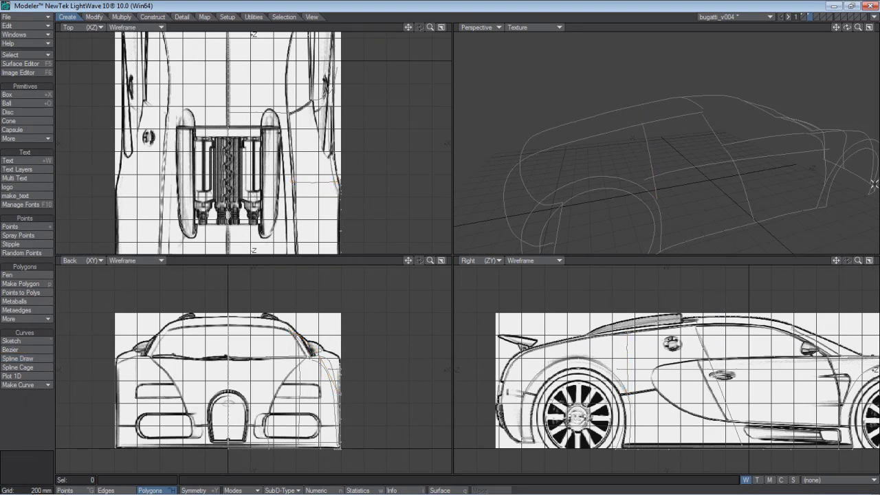
Draw a four-point spline with Spline Draw along the rear bumper outline in the Top view, from the centreline out to the body's side
drag(846, 28, 774, 29)
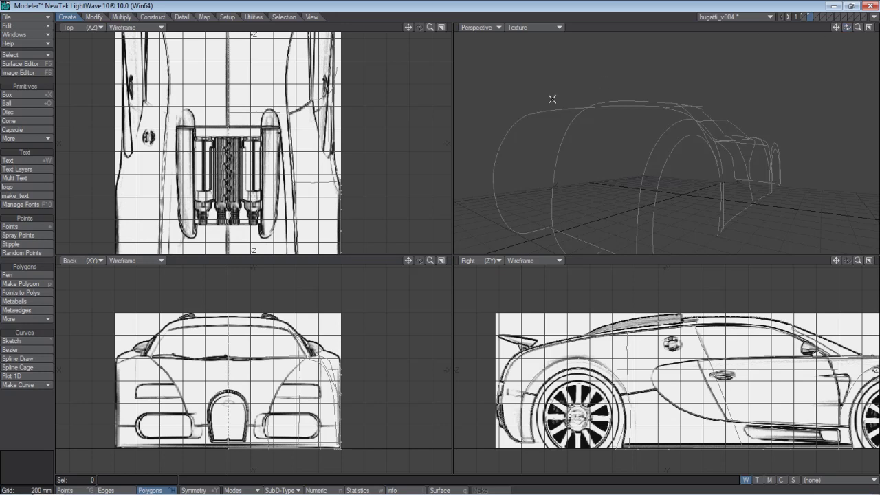
drag(408, 28, 447, 249)
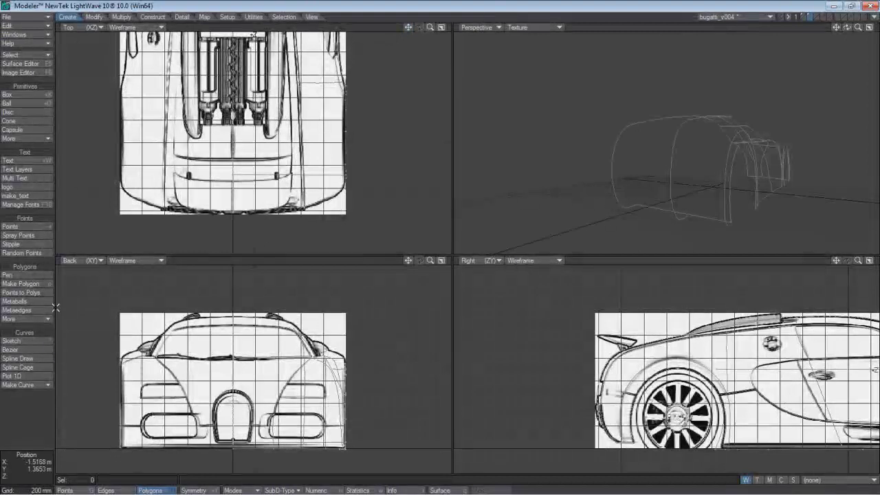
click(38, 357)
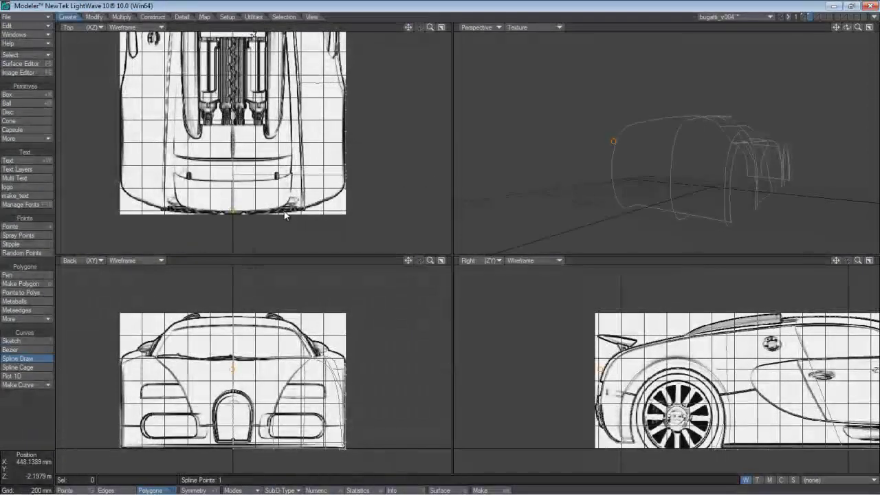
click(283, 210)
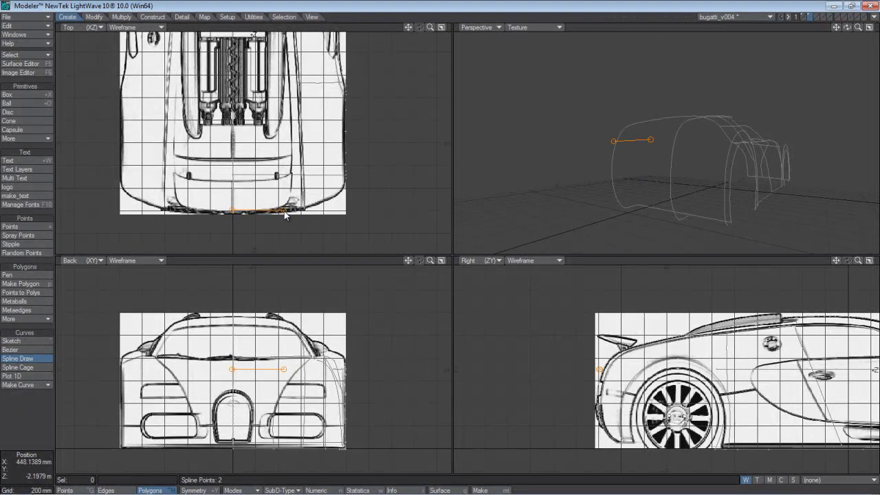
click(323, 202)
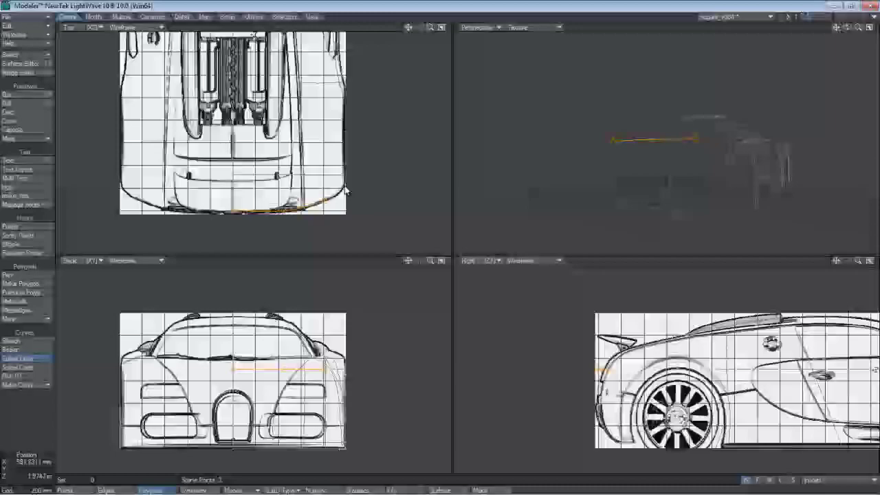
click(345, 185)
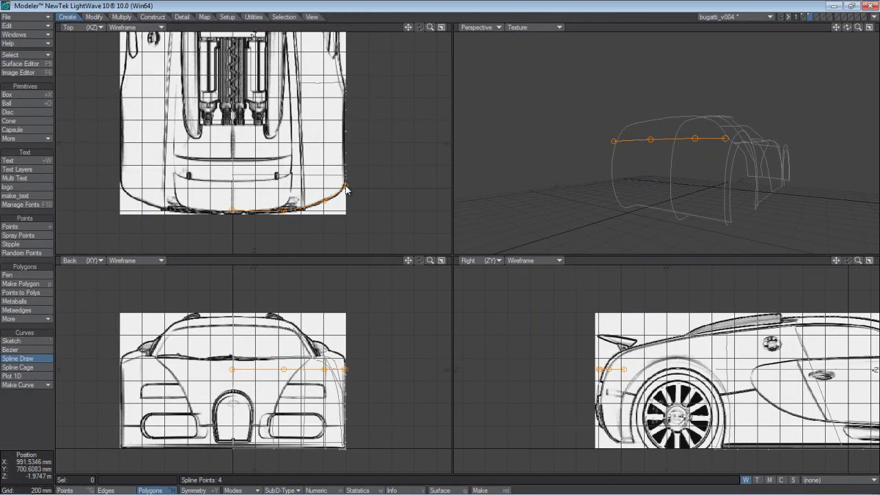
Fit the spline's two middle points and its centreline point to the rear bumper contour in the Top view, and finish the spline
drag(325, 202, 332, 203)
drag(289, 213, 293, 215)
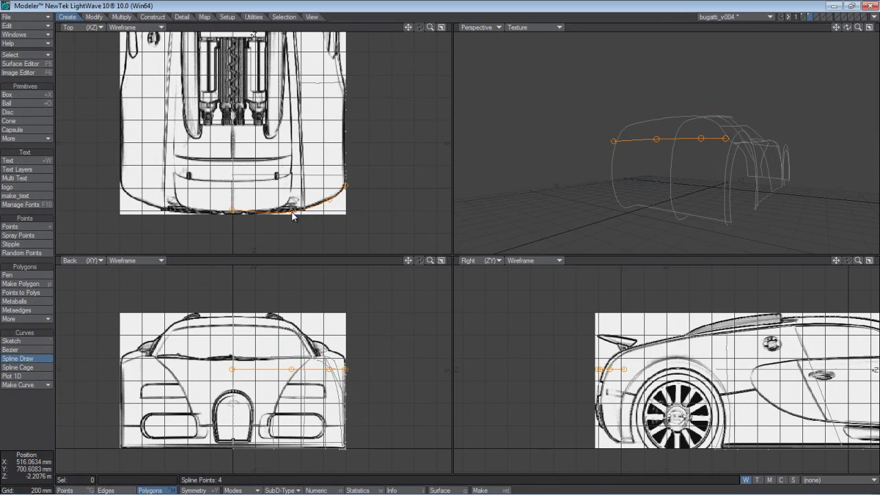
drag(232, 211, 234, 213)
key(space)
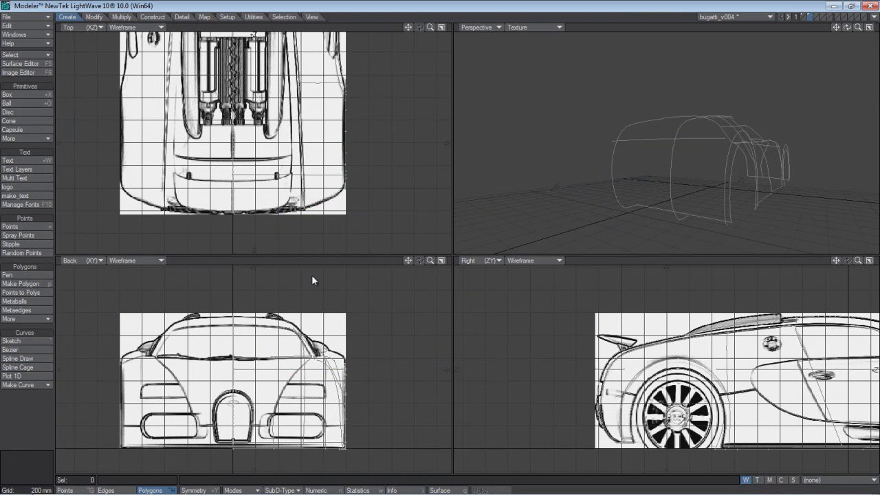
Move the new rear spline straight down about 306 mm in the Right view, then deselect it and switch to point selection
click(614, 369)
key(t)
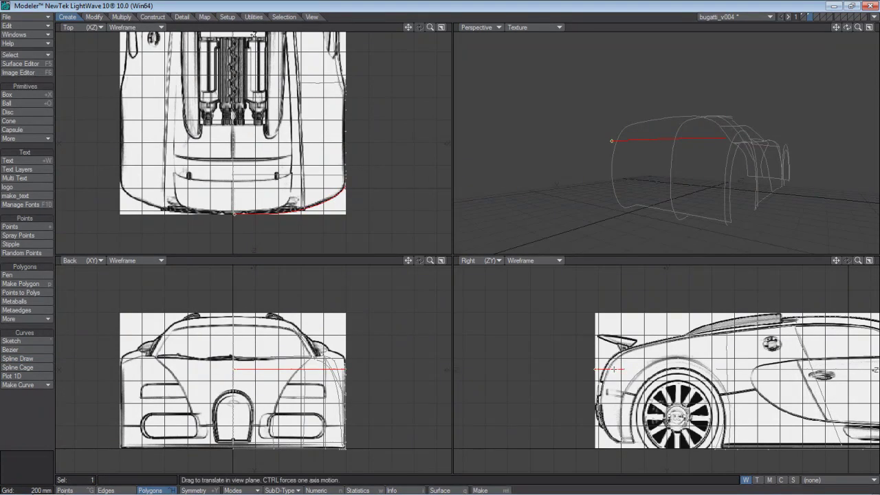
drag(614, 369, 614, 403)
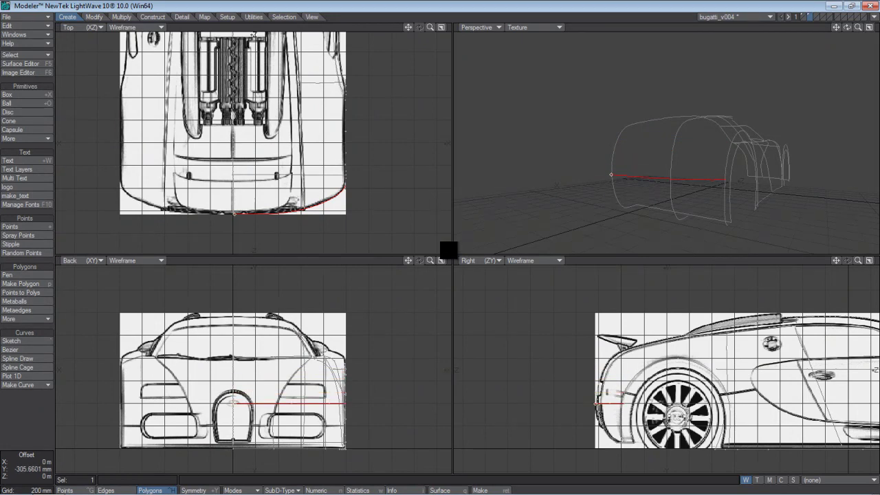
key(space)
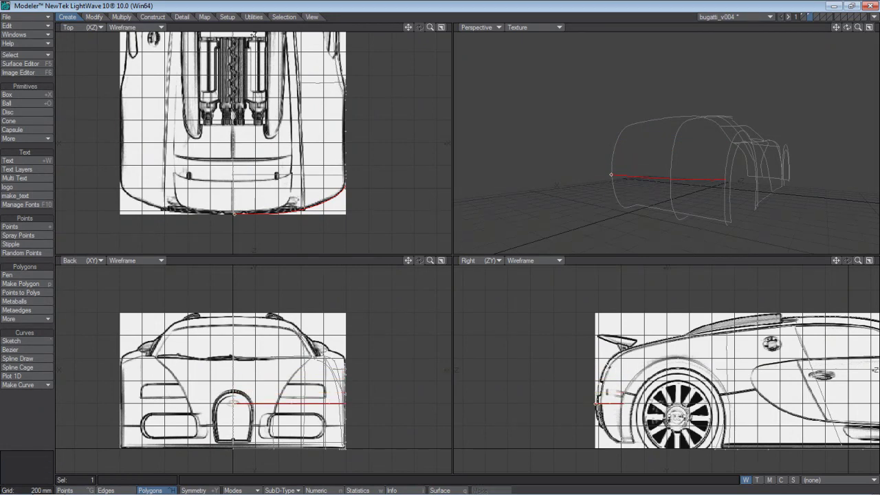
key(ctrl+g)
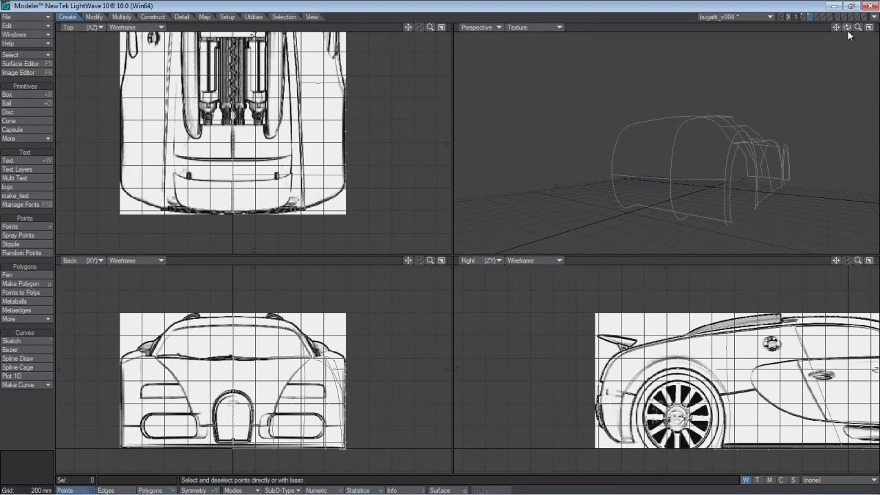
drag(848, 27, 447, 250)
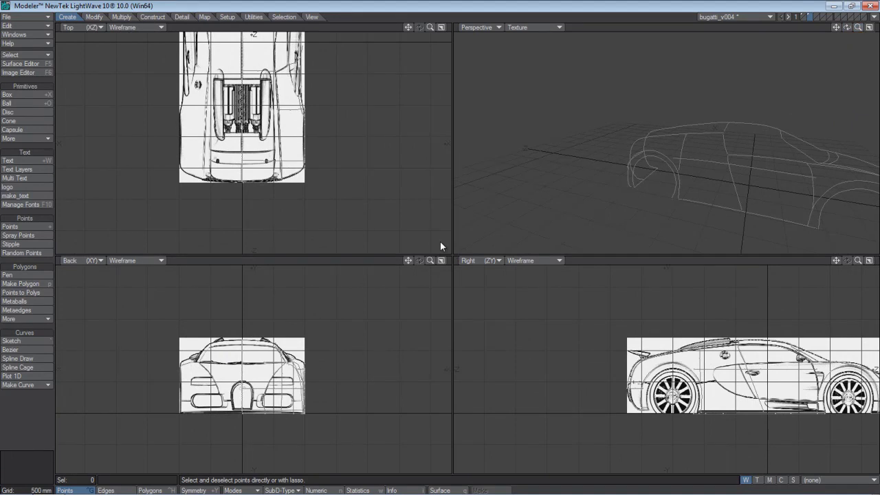